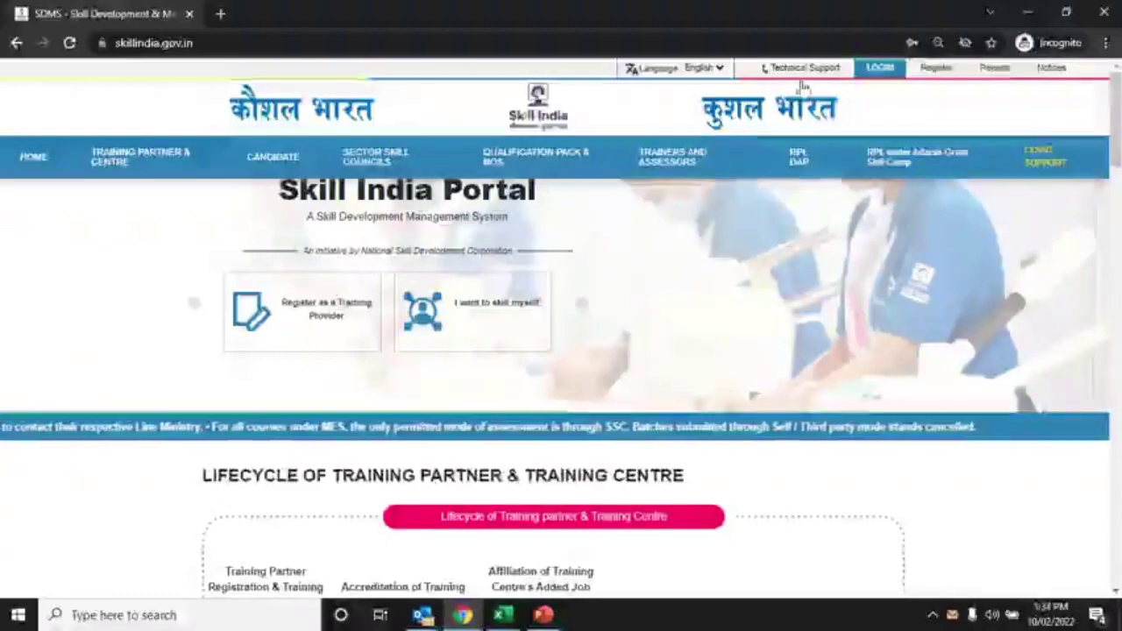
Fill the login form with the saved training-partner username and password, dismissing the Beta notice
click(873, 70)
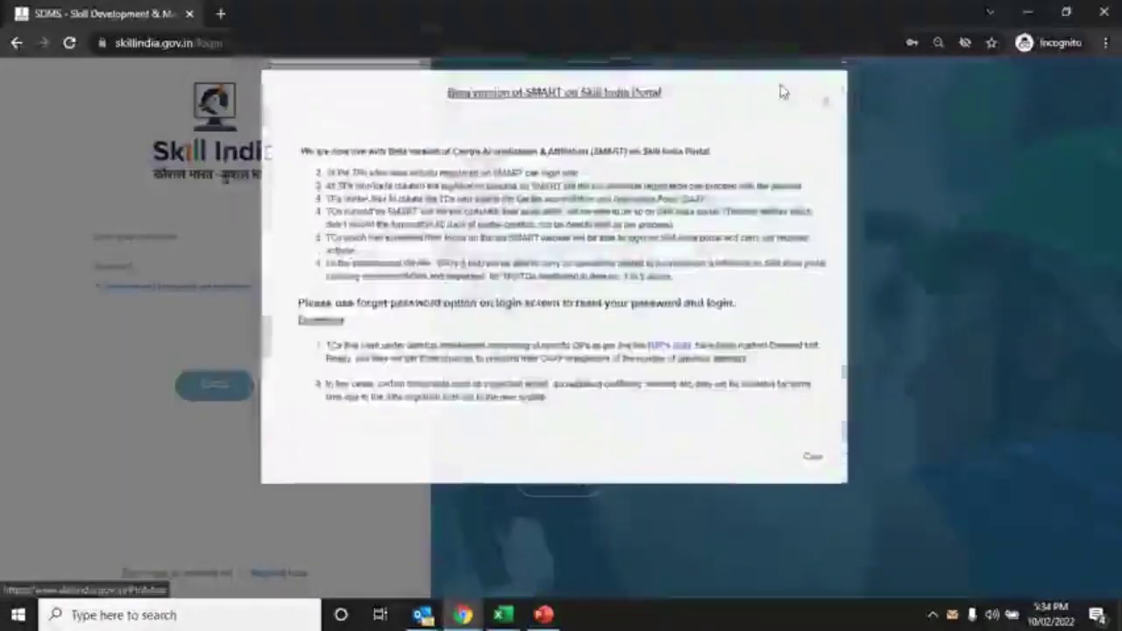
click(827, 109)
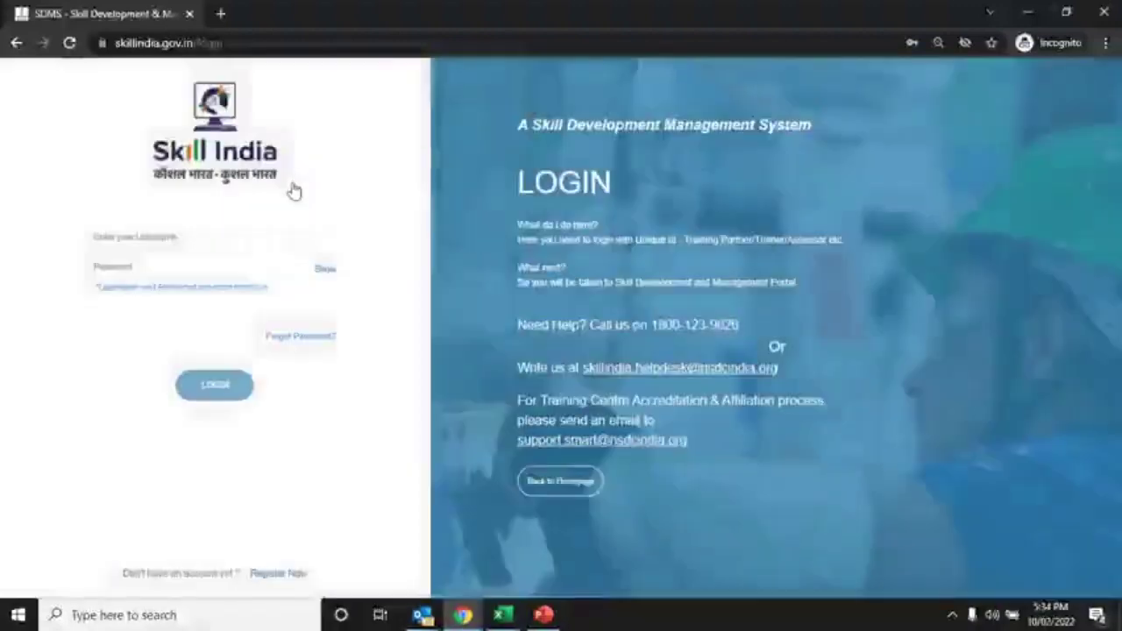
click(196, 237)
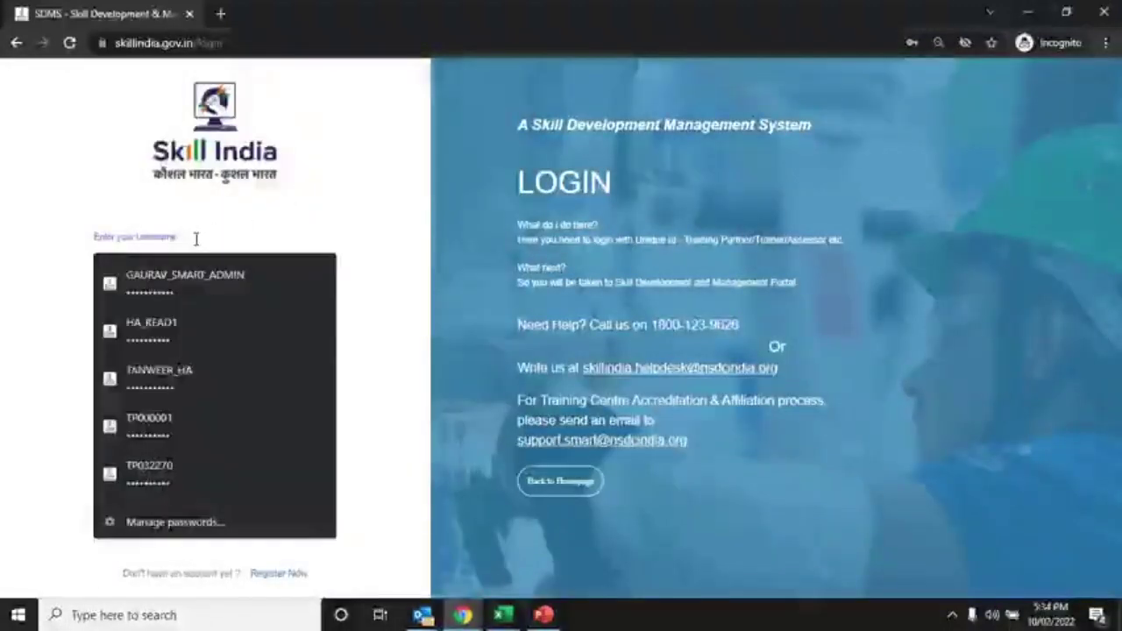
click(196, 238)
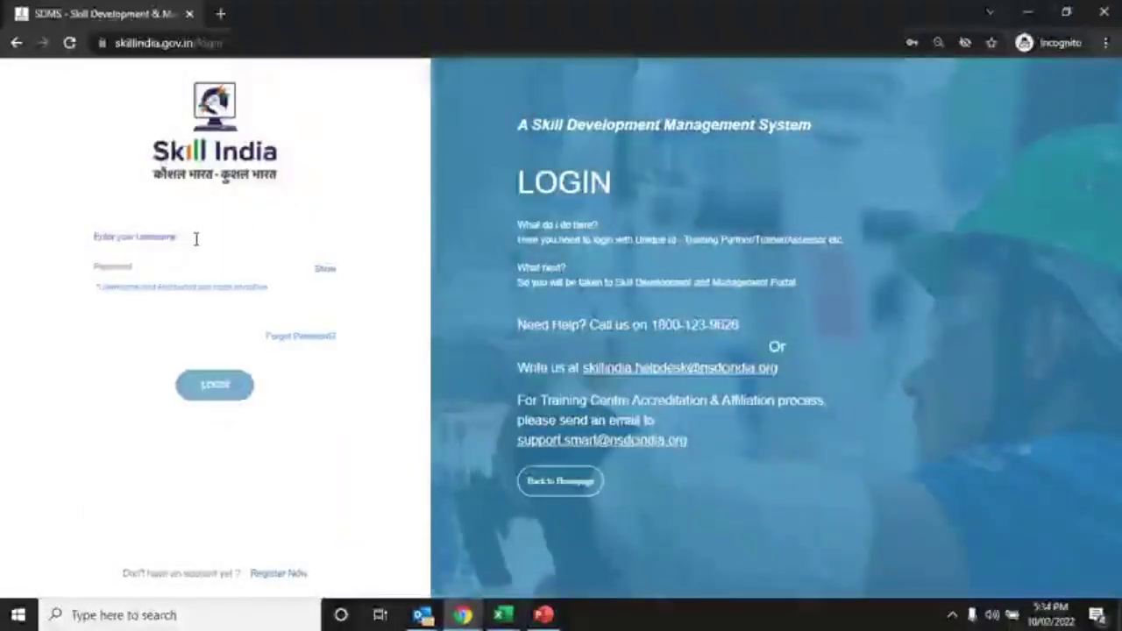
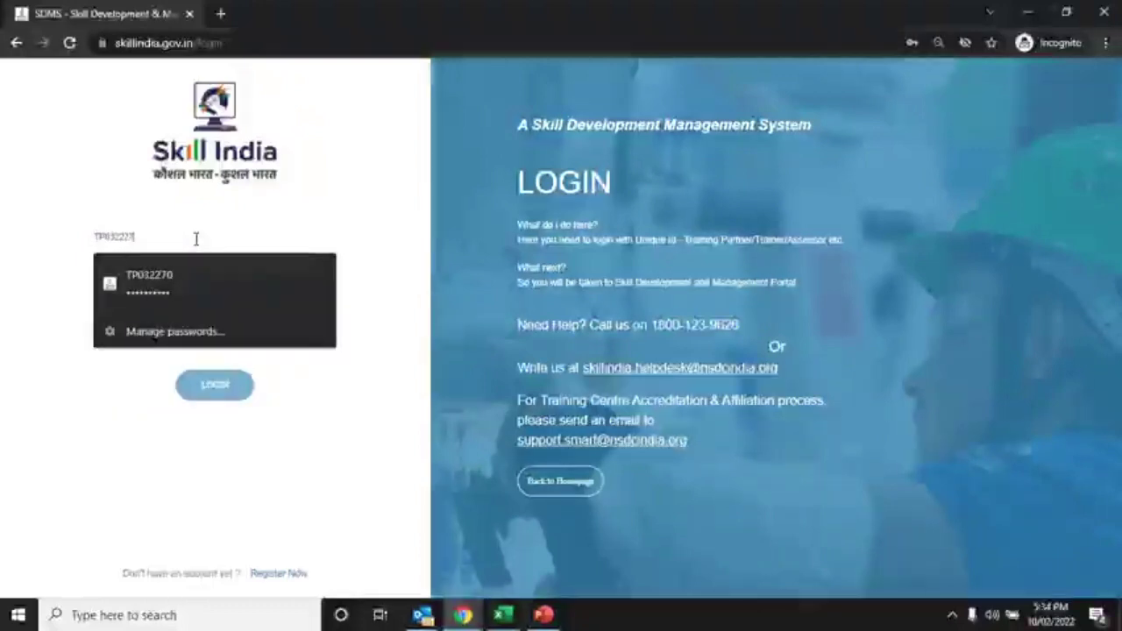
click(175, 274)
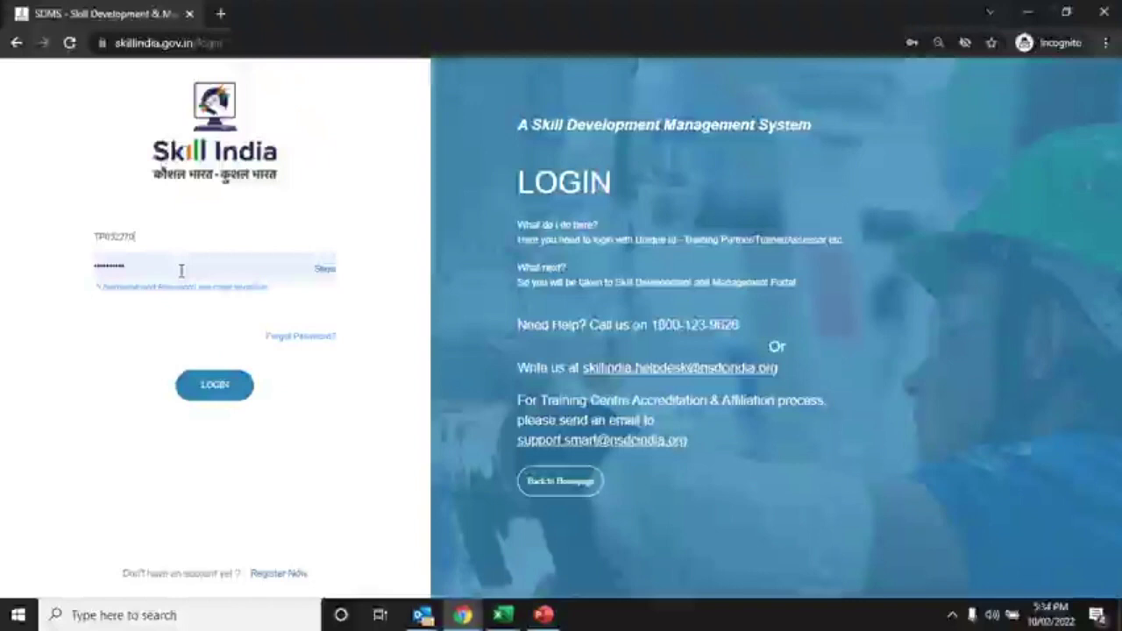
click(184, 271)
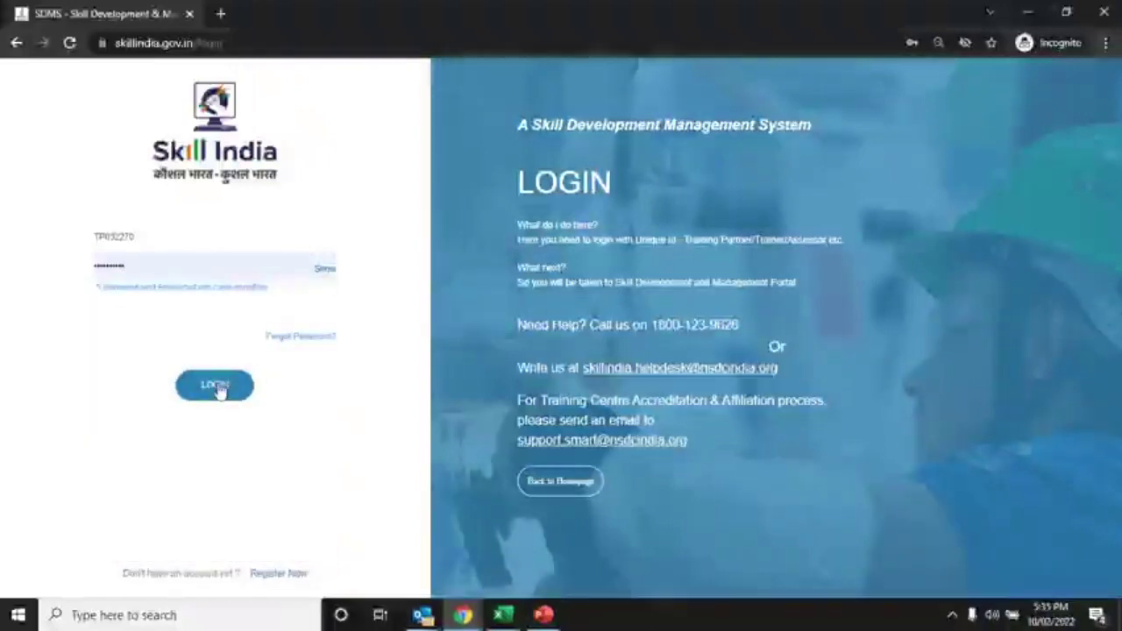
Sign in, acknowledge the PAN notice, and look over the training partner dashboard cards
click(217, 389)
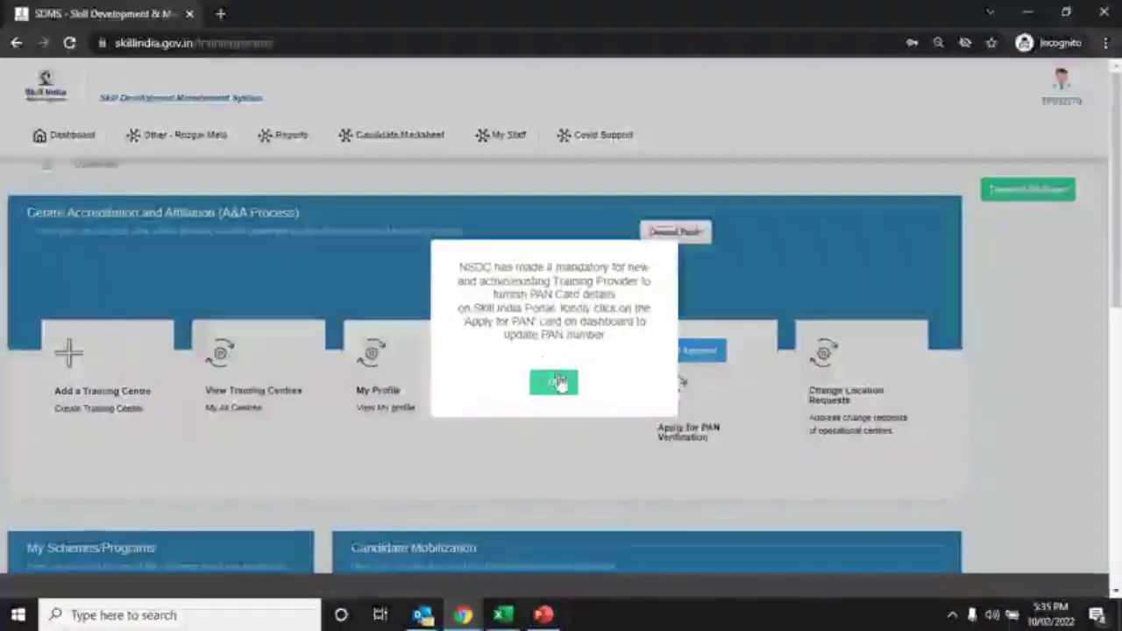
click(558, 383)
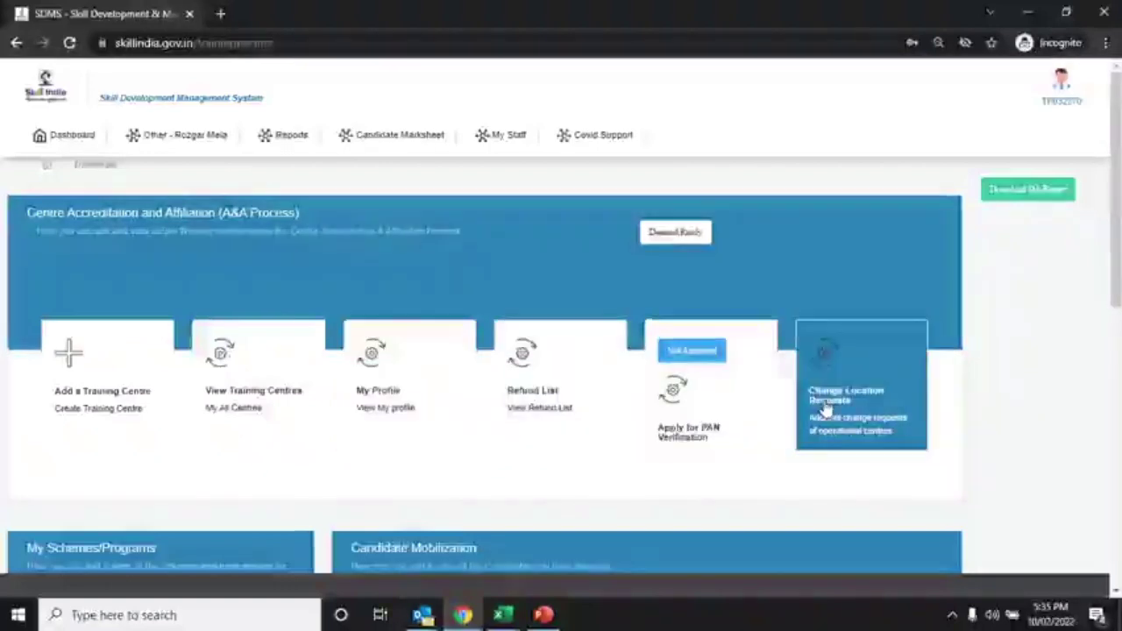
scroll(824, 408, down, 4)
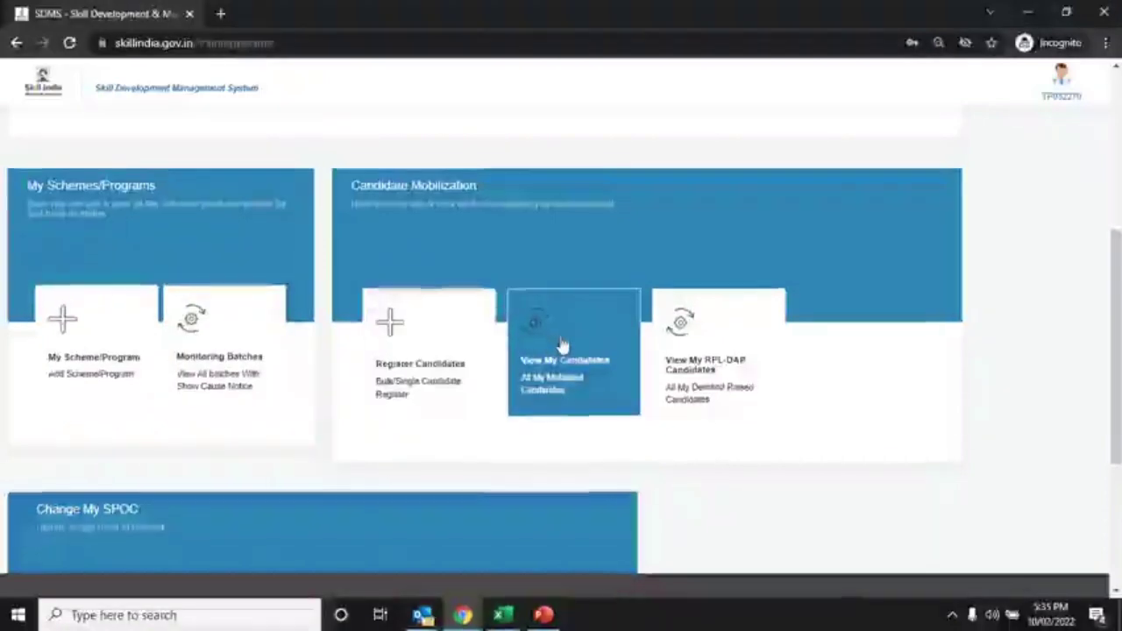
scroll(562, 344, down, 2)
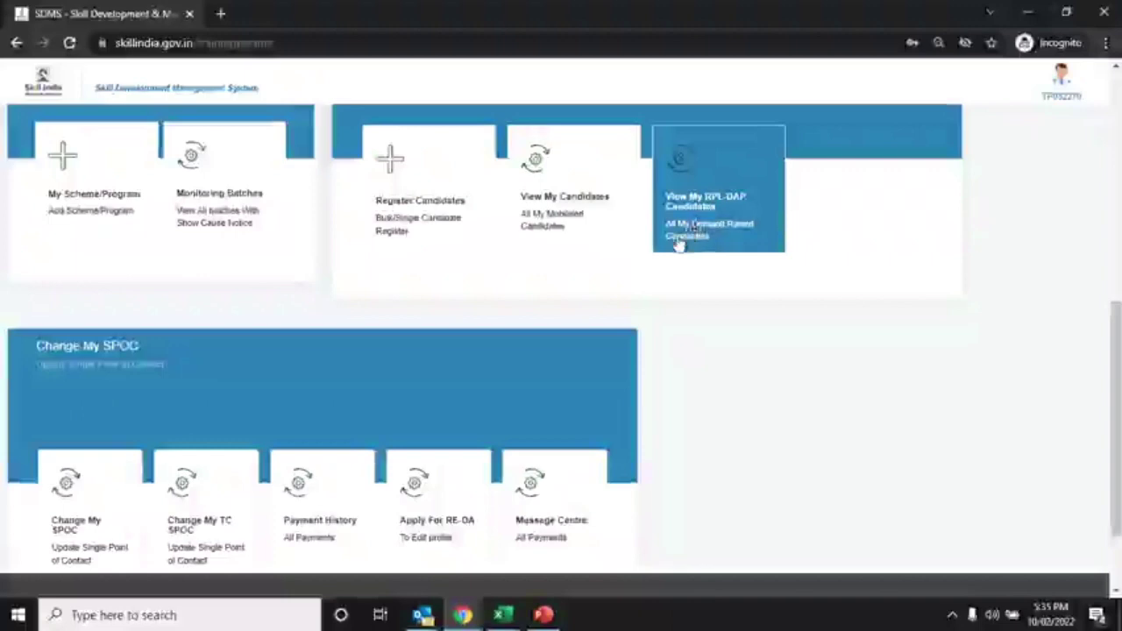
scroll(587, 330, down, 2)
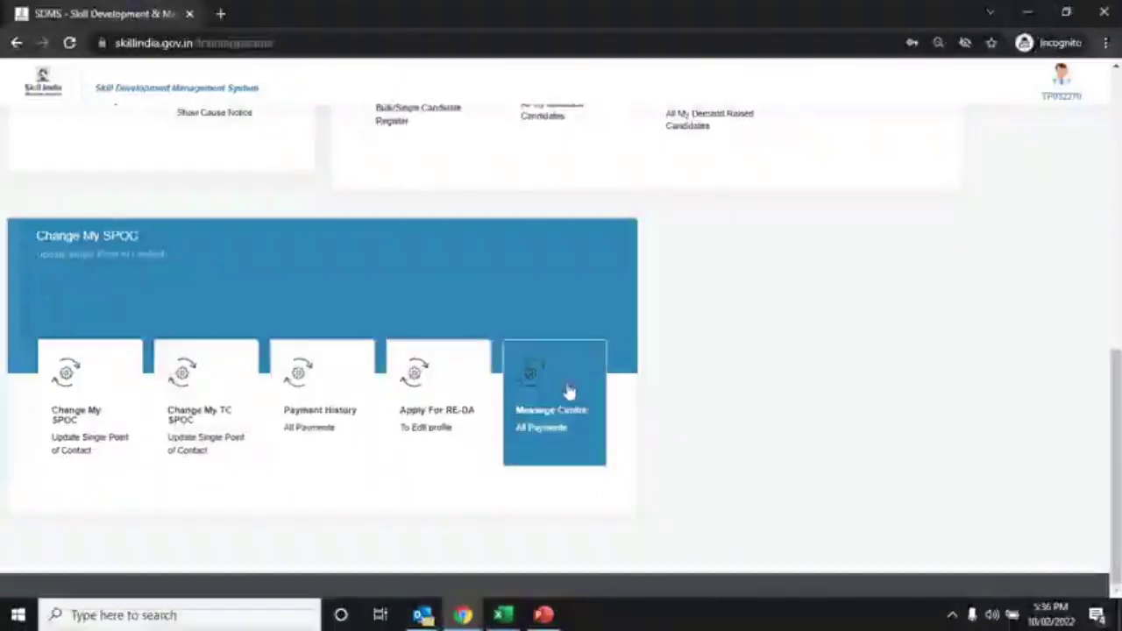
scroll(568, 392, up, 10)
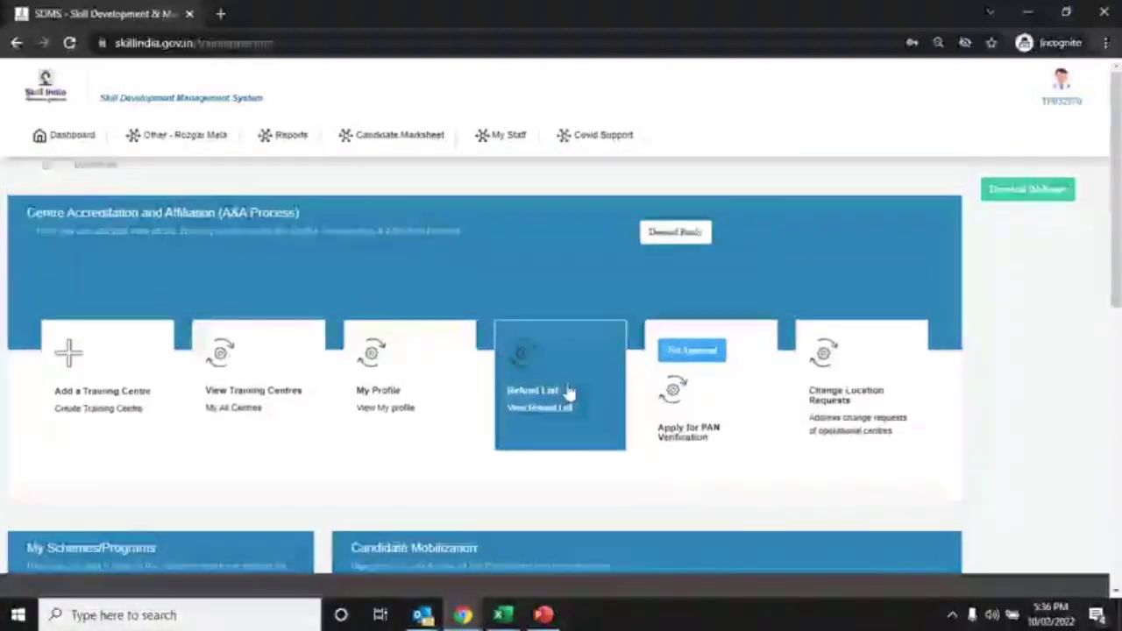
Add a training centre with process type Accreditation & Affiliation and centre type Government
click(138, 398)
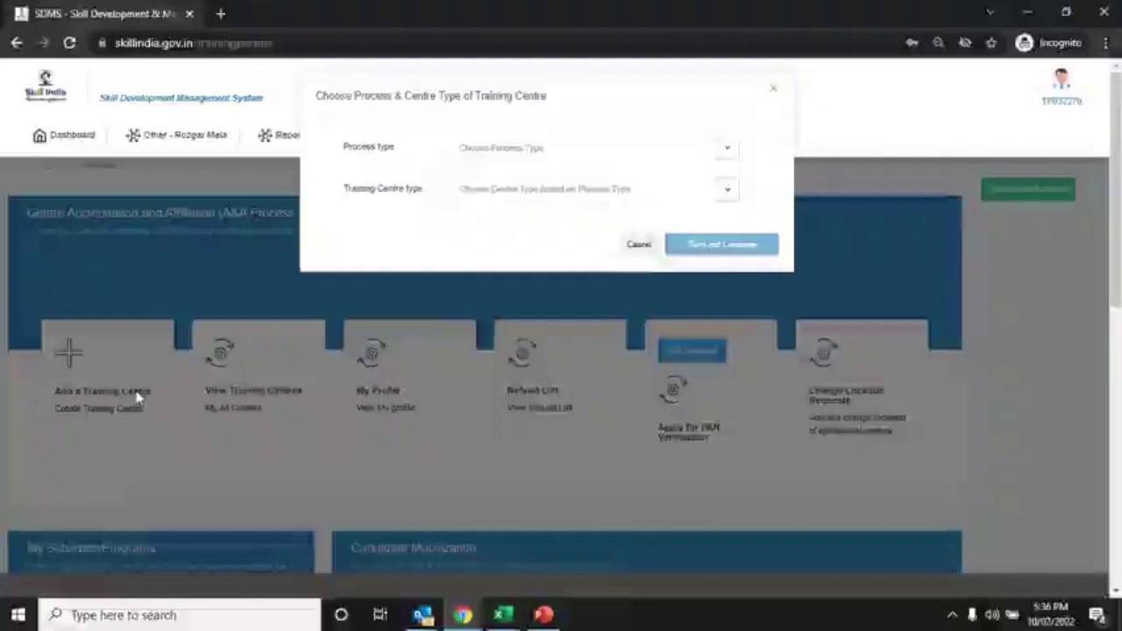
click(540, 161)
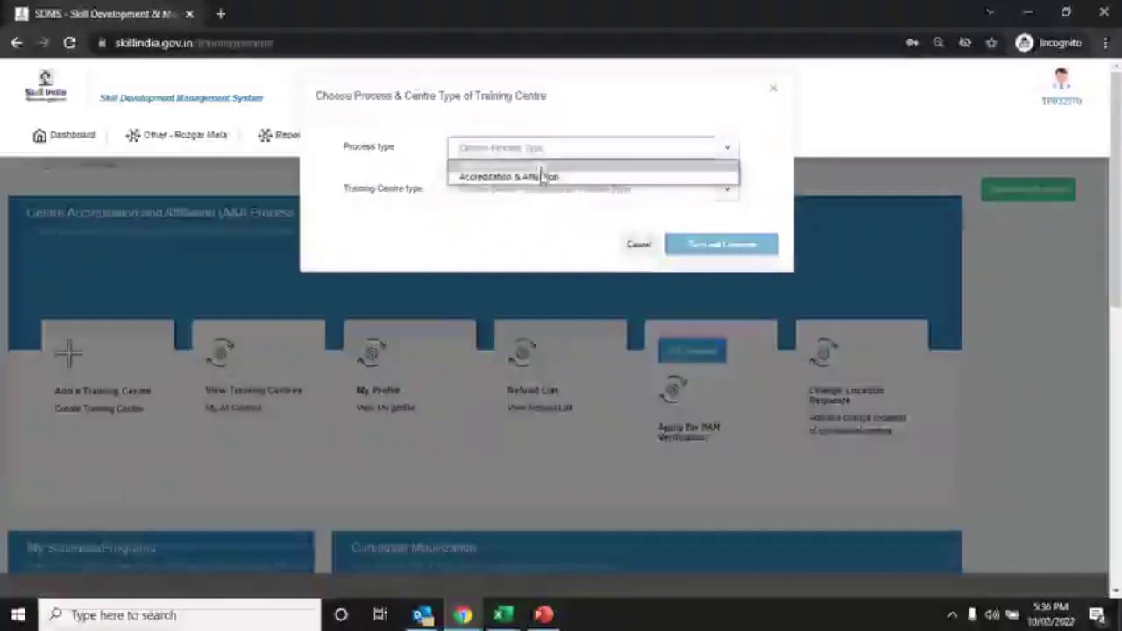
click(543, 177)
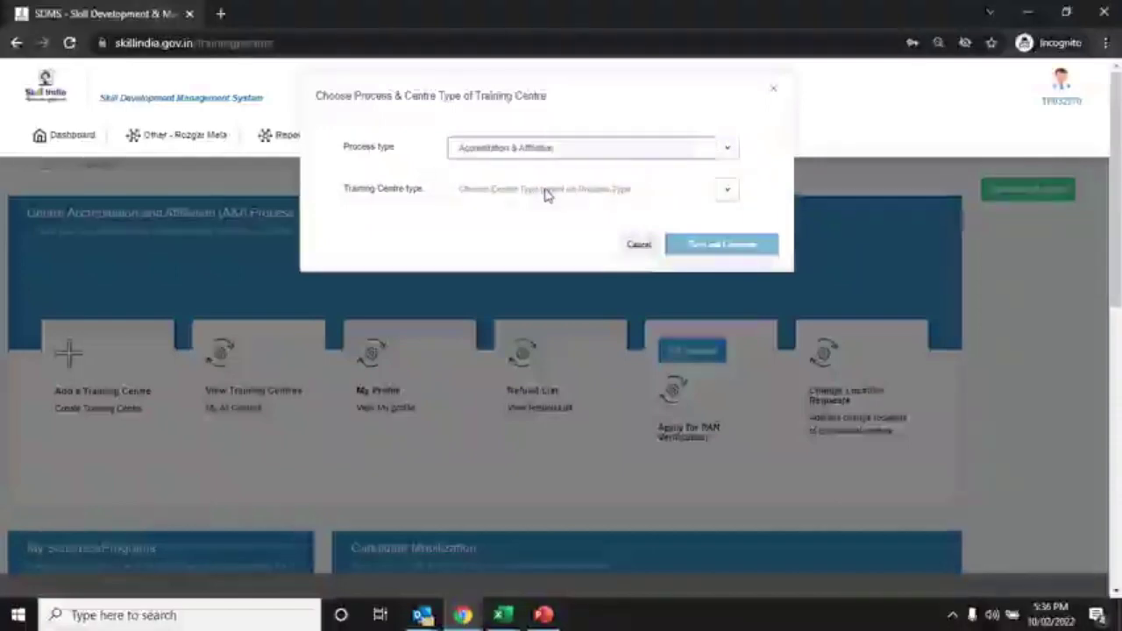
click(545, 191)
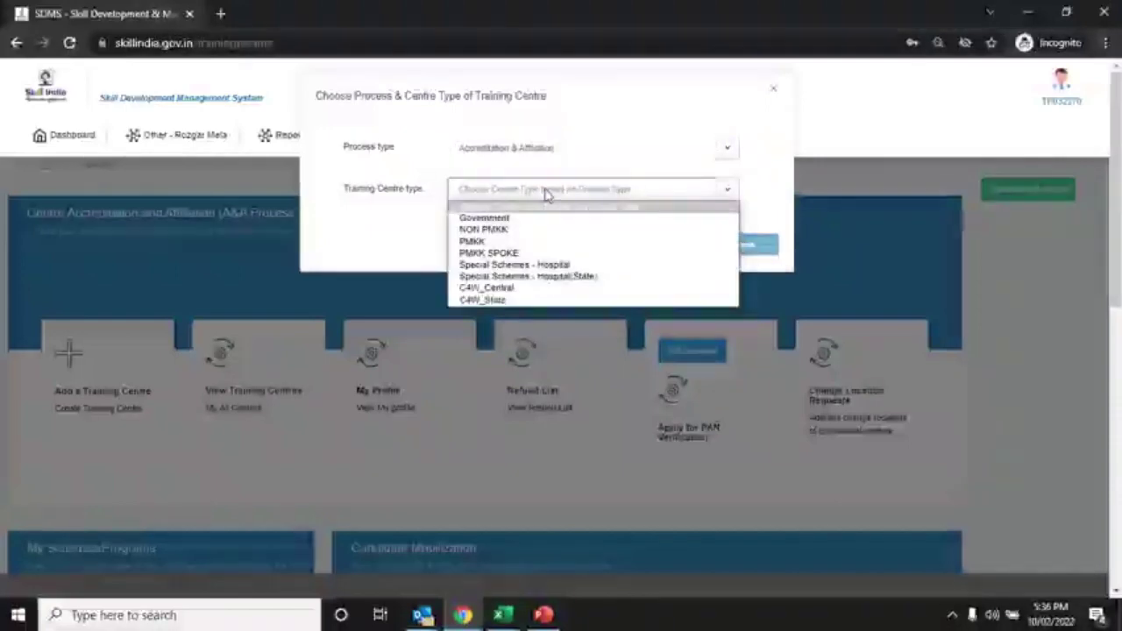
click(524, 219)
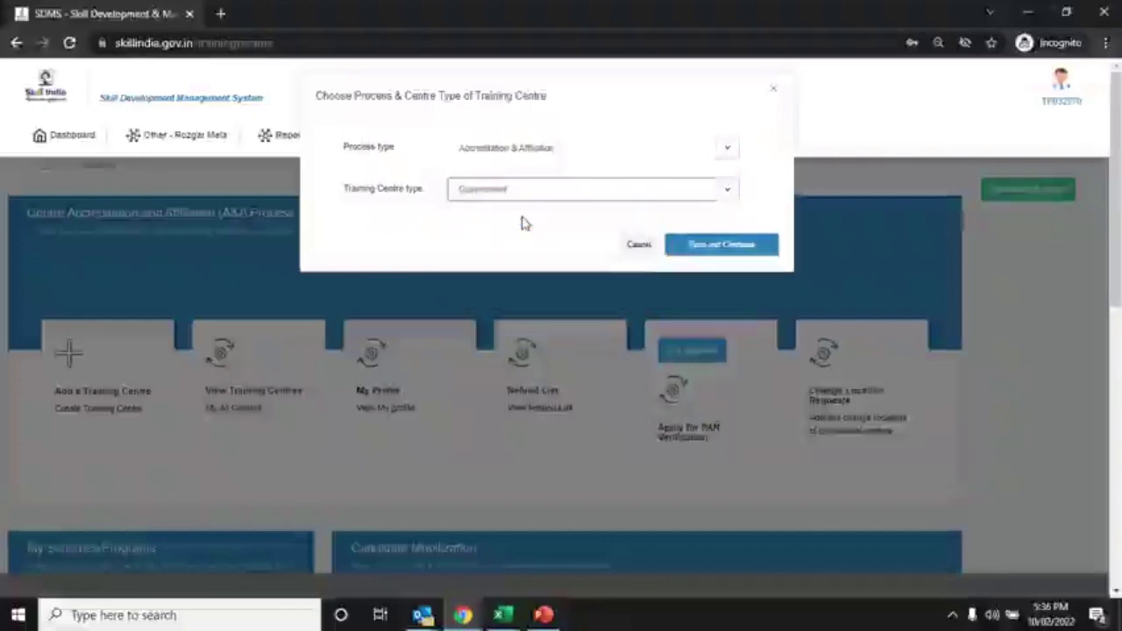
click(698, 248)
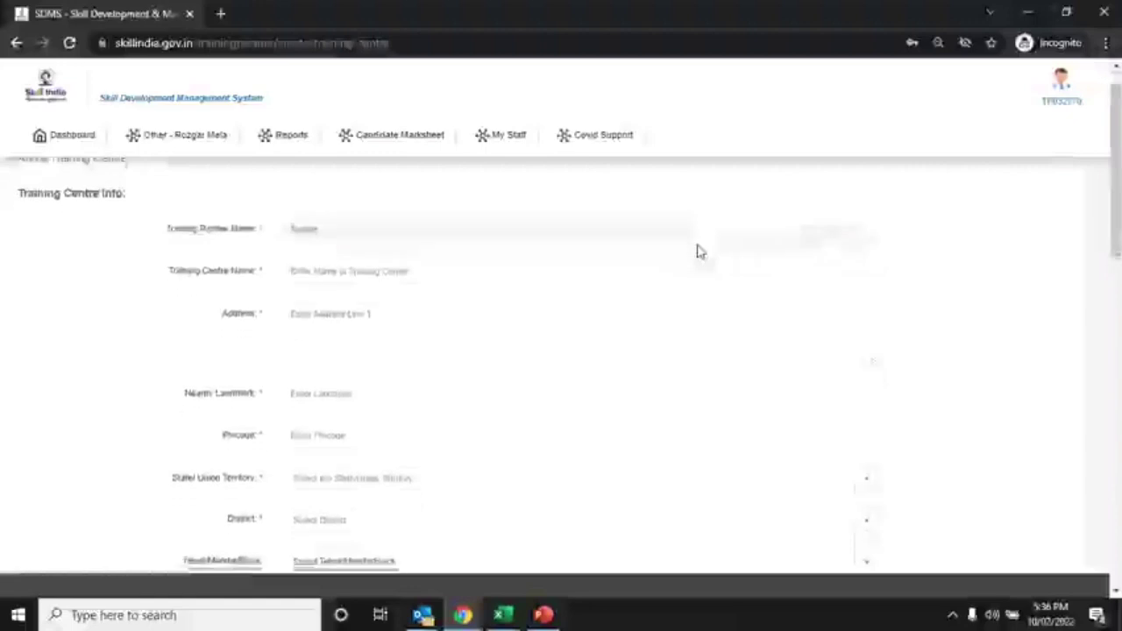
Enter centre name 'Training Centre name', address 'noida', landmark 'metro' and pincode 110090
scroll(699, 246, down, 1)
click(598, 189)
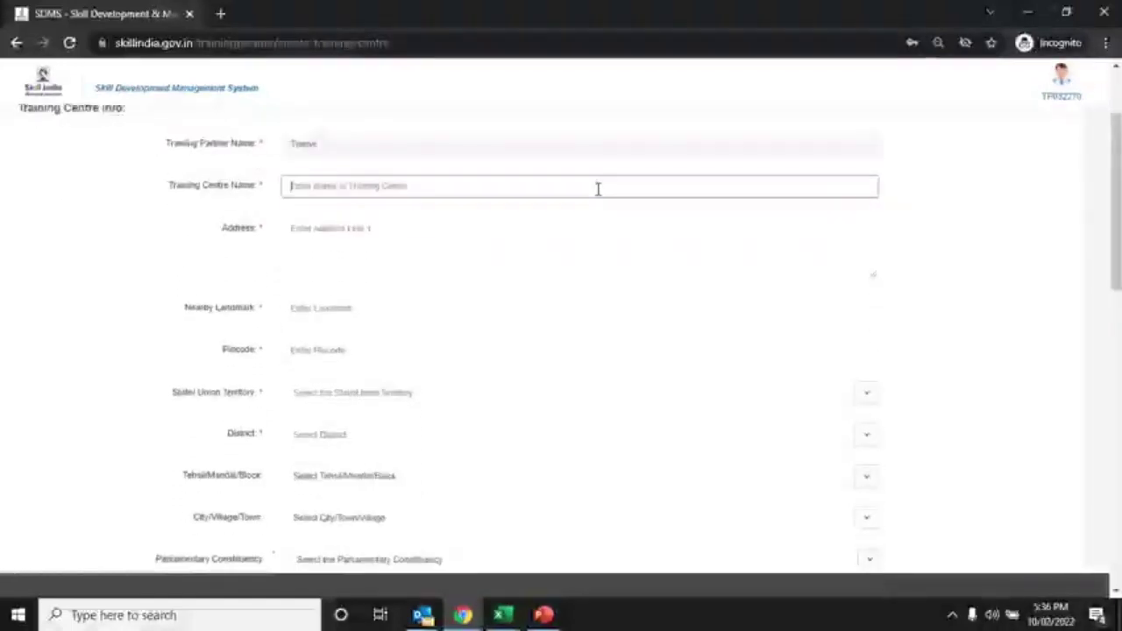
text(Training Ce)
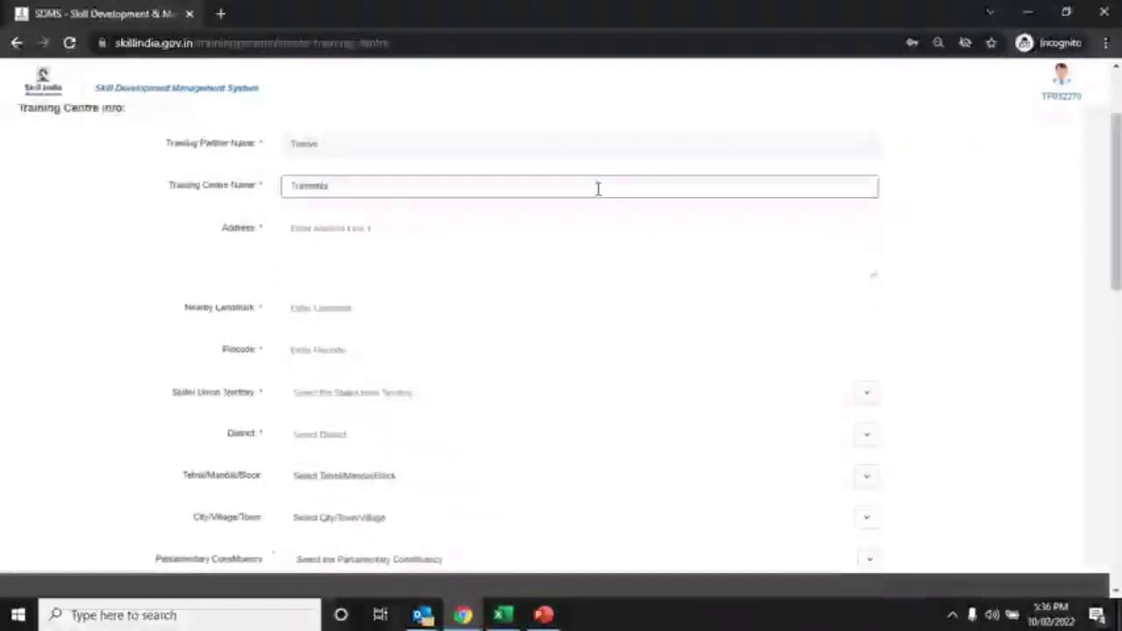
text(ntre name)
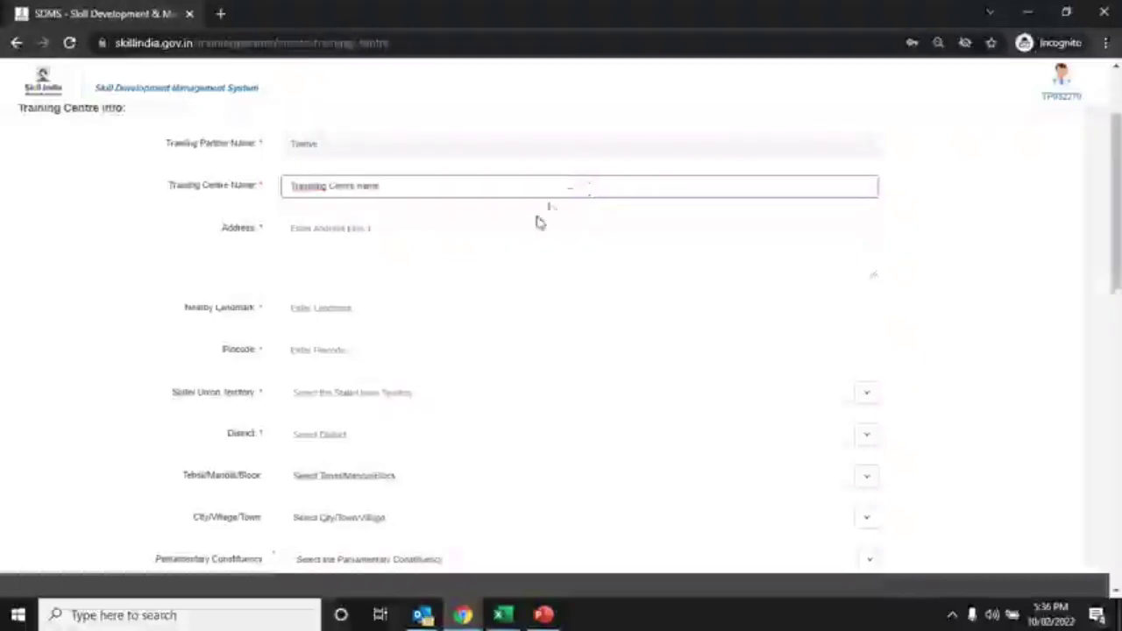
click(526, 230)
text(noida)
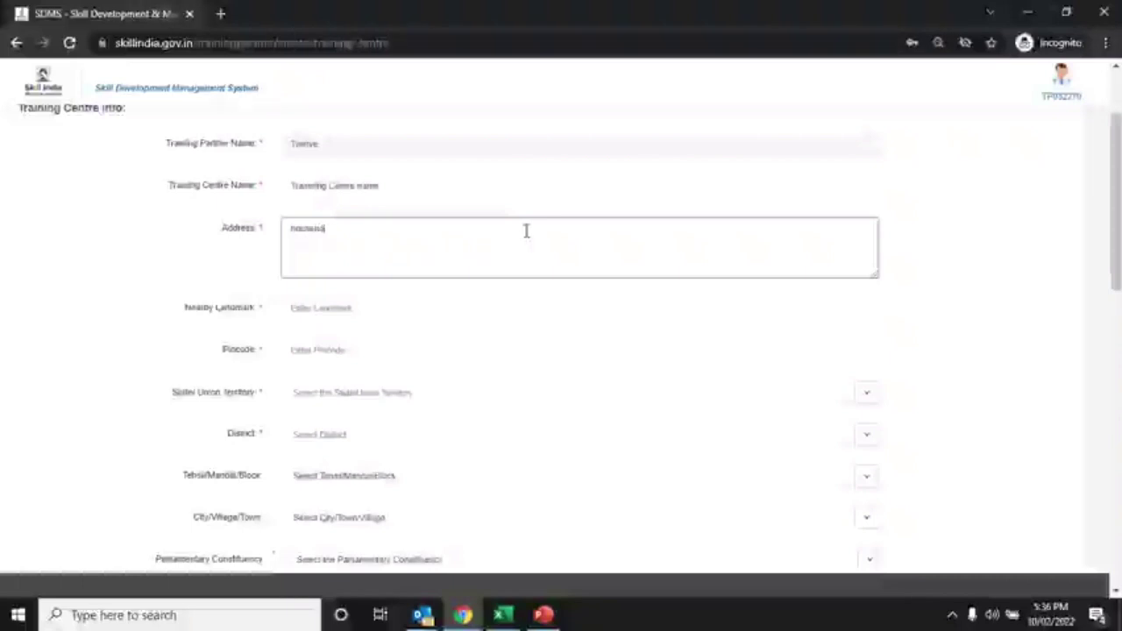
click(424, 301)
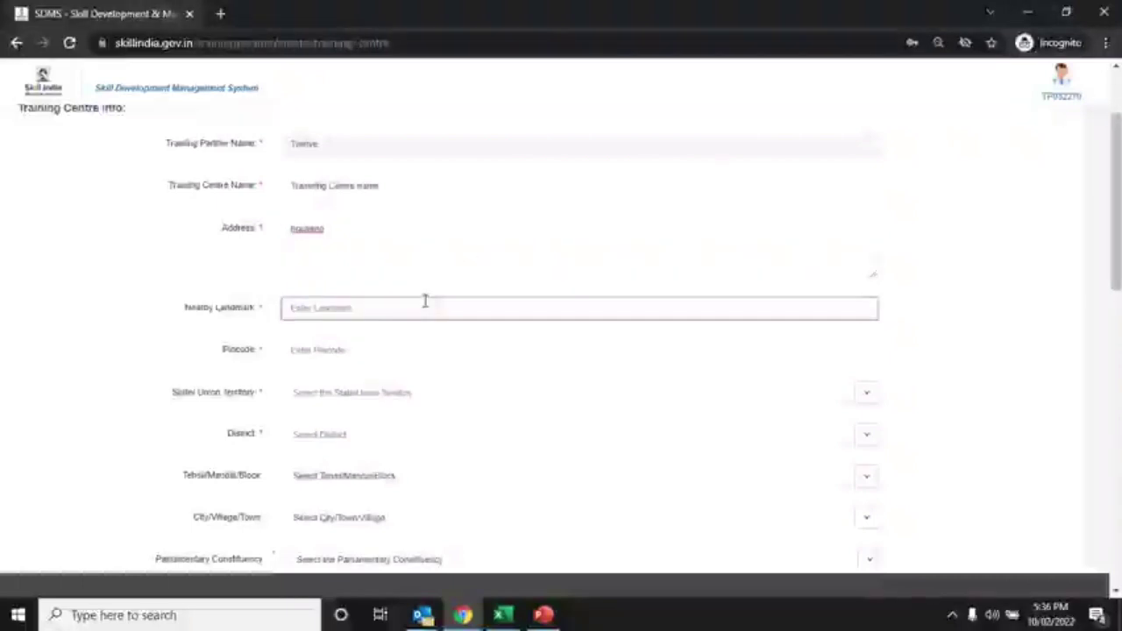
text(metro)
click(388, 346)
text(11)
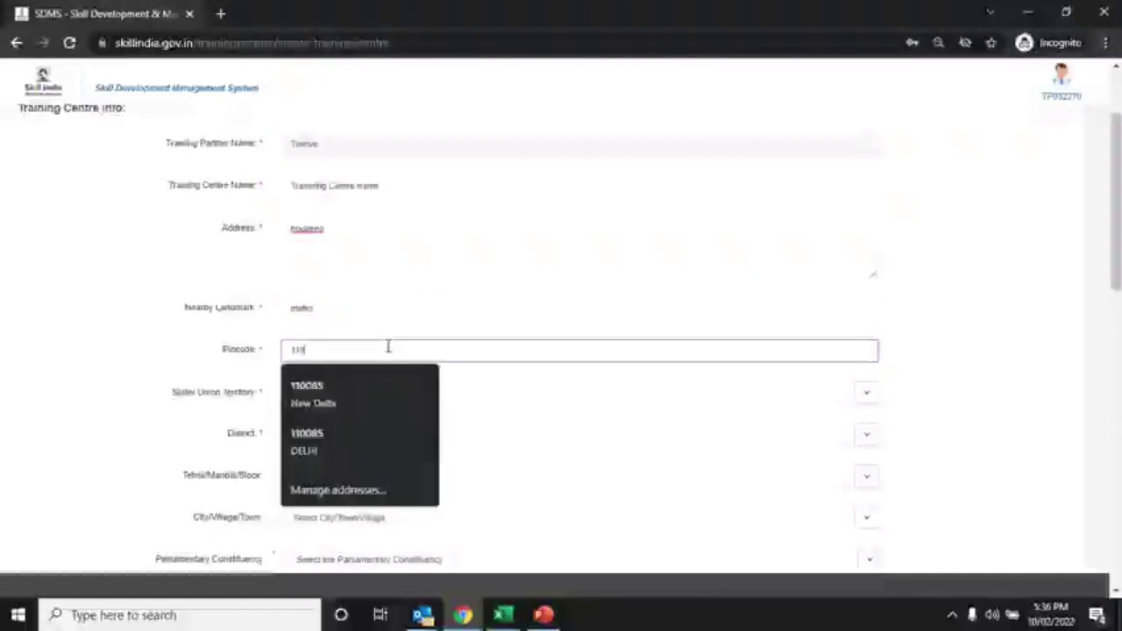
text(0090)
Set the state to GOA, district to NORTH GOA and tehsil to Bardez
click(360, 390)
click(375, 279)
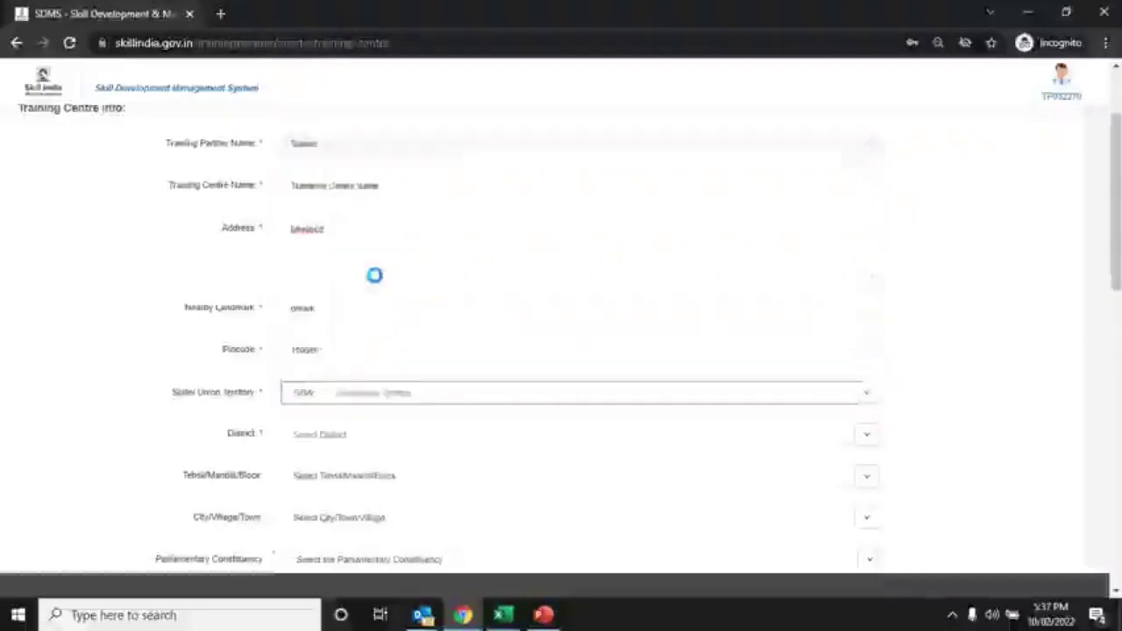
click(360, 436)
click(356, 464)
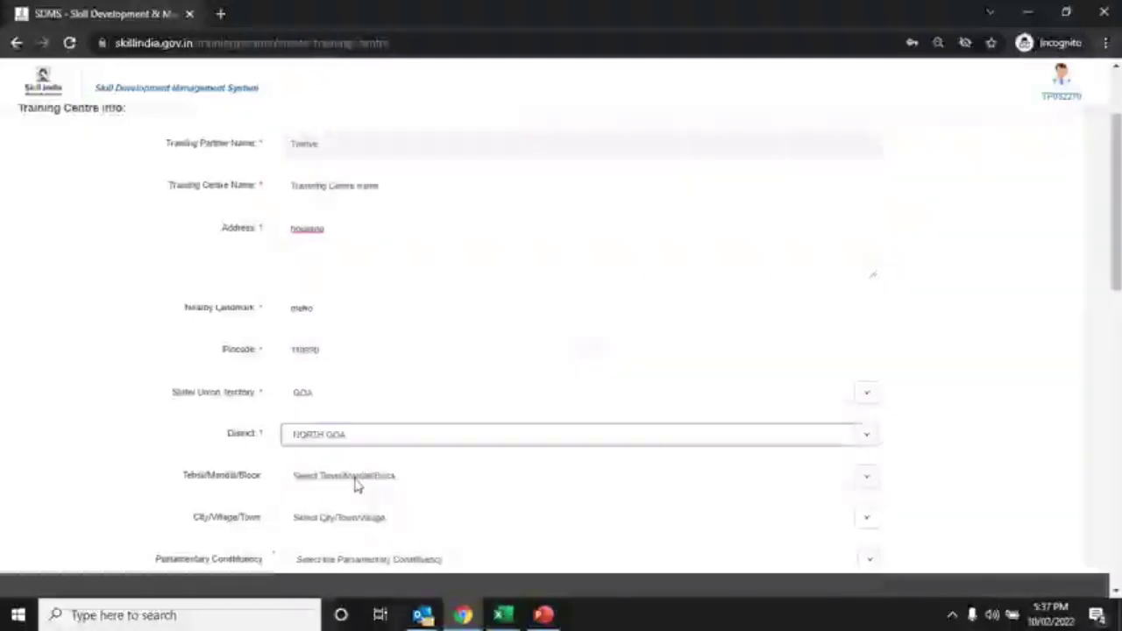
click(355, 478)
click(350, 506)
scroll(348, 513, down, 1)
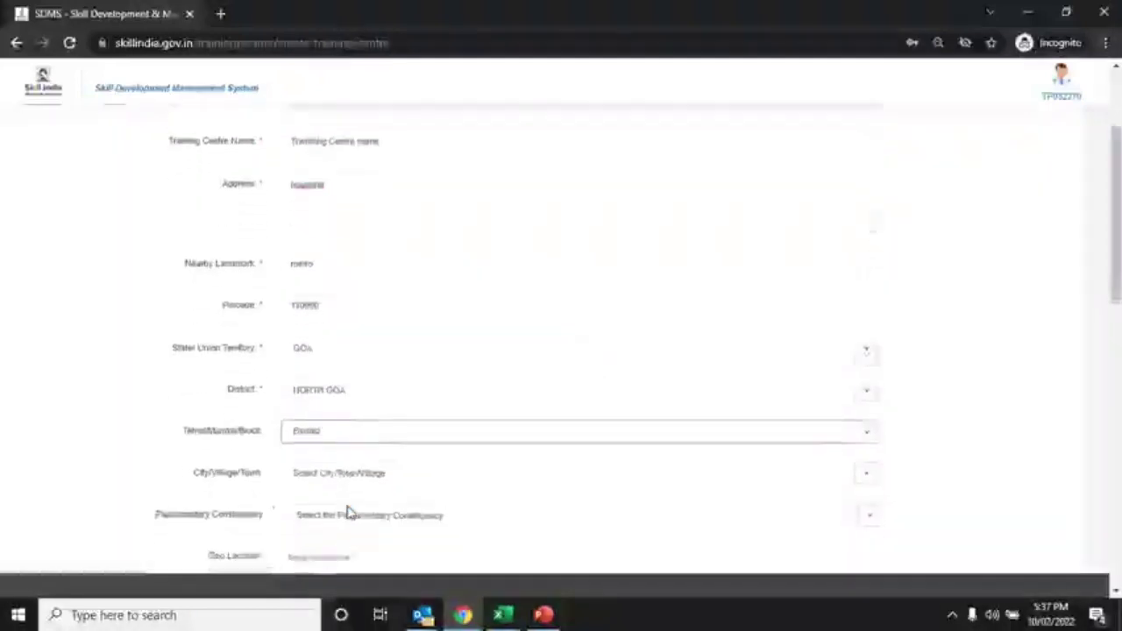
scroll(348, 513, down, 3)
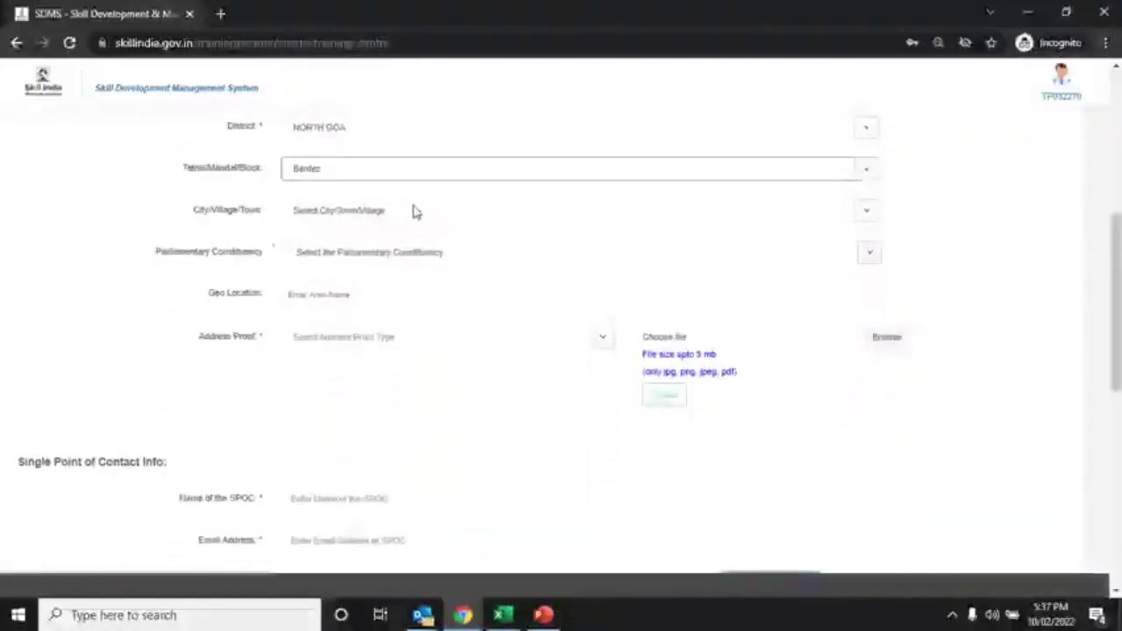
Choose Anjuna (CT) as city and South Goa as parliamentary constituency
click(415, 212)
click(394, 260)
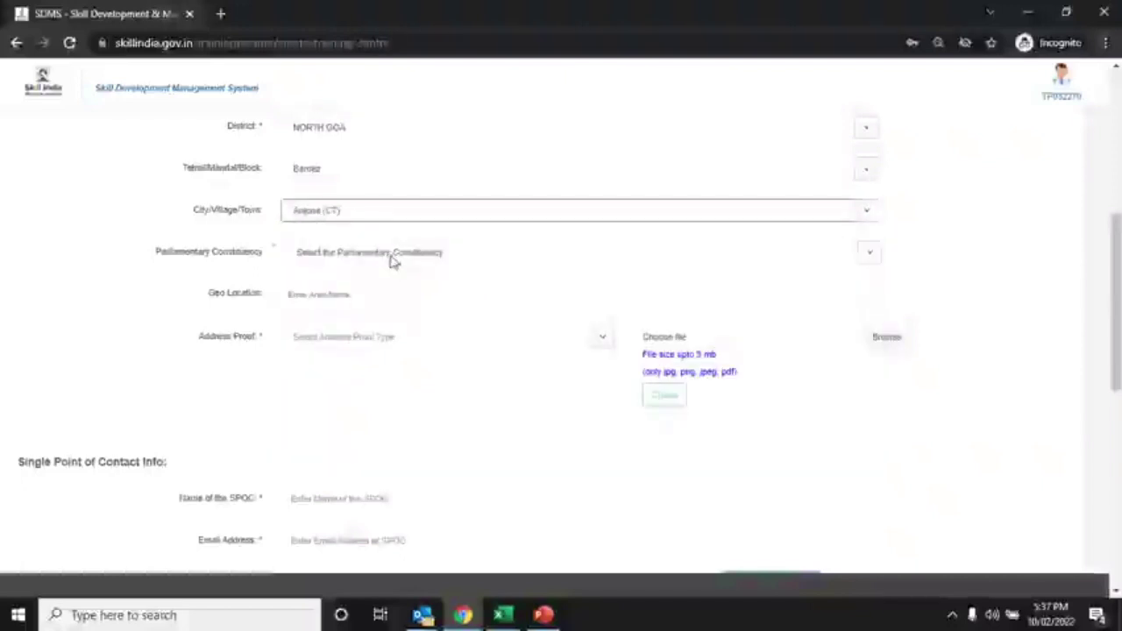
click(393, 260)
click(380, 293)
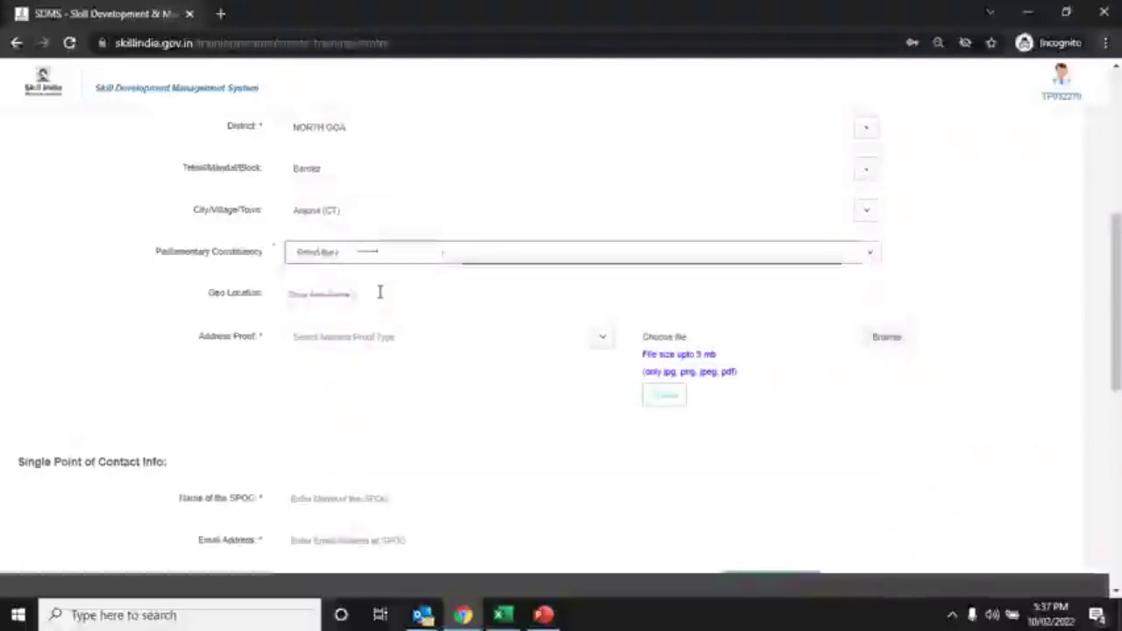
click(399, 339)
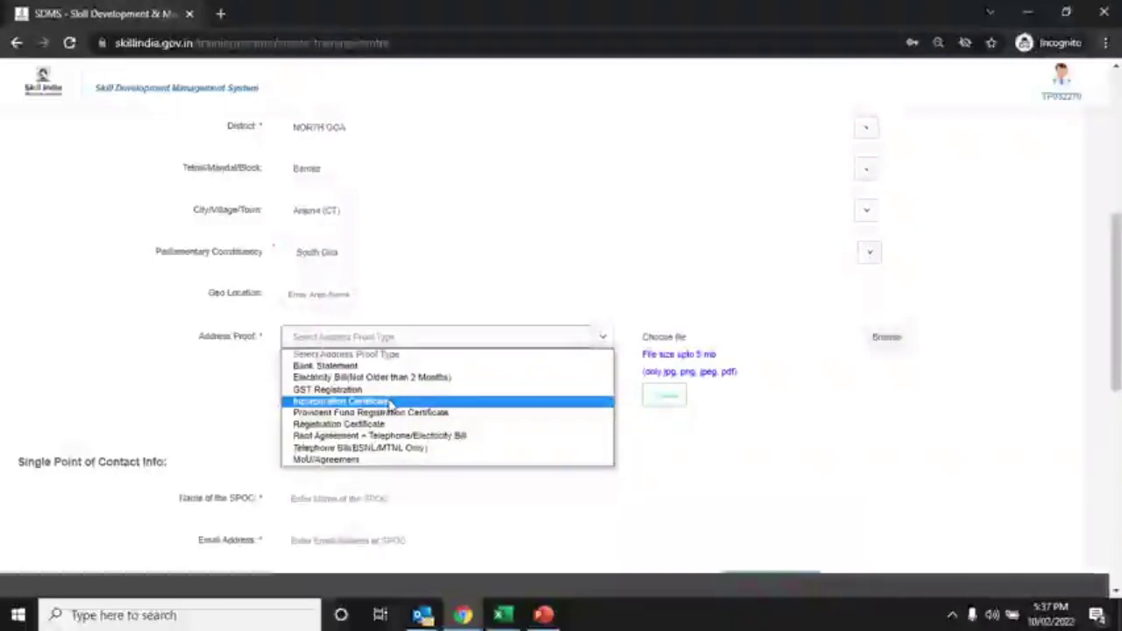
Set address proof to Incorporation Certificate and upload the image 10.jpg from Pictures
click(389, 402)
click(885, 342)
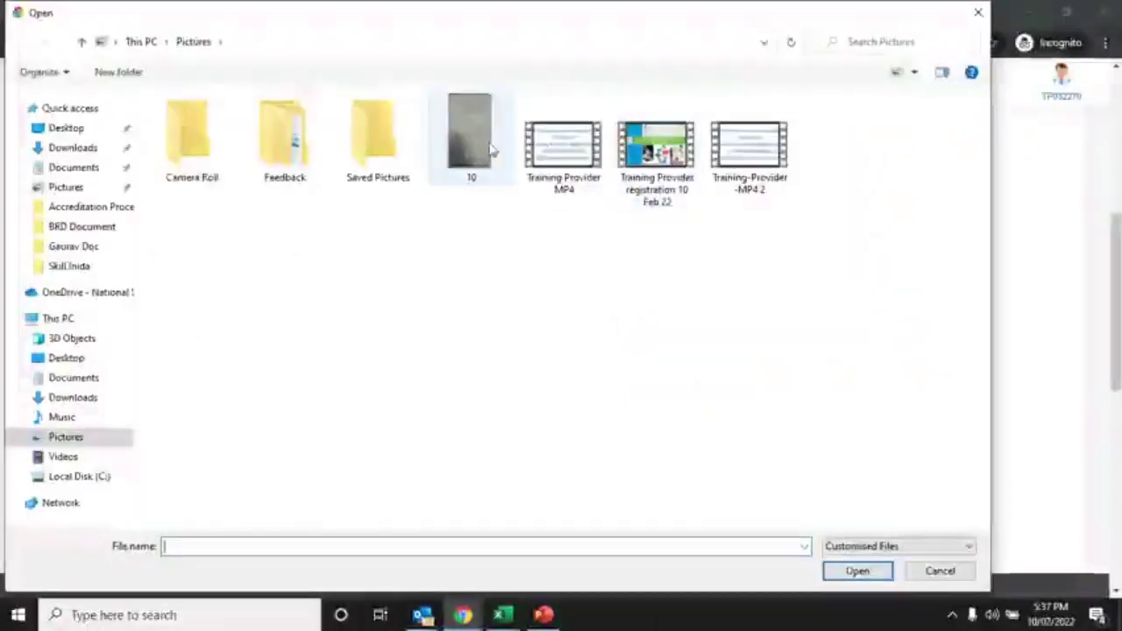
double_click(489, 147)
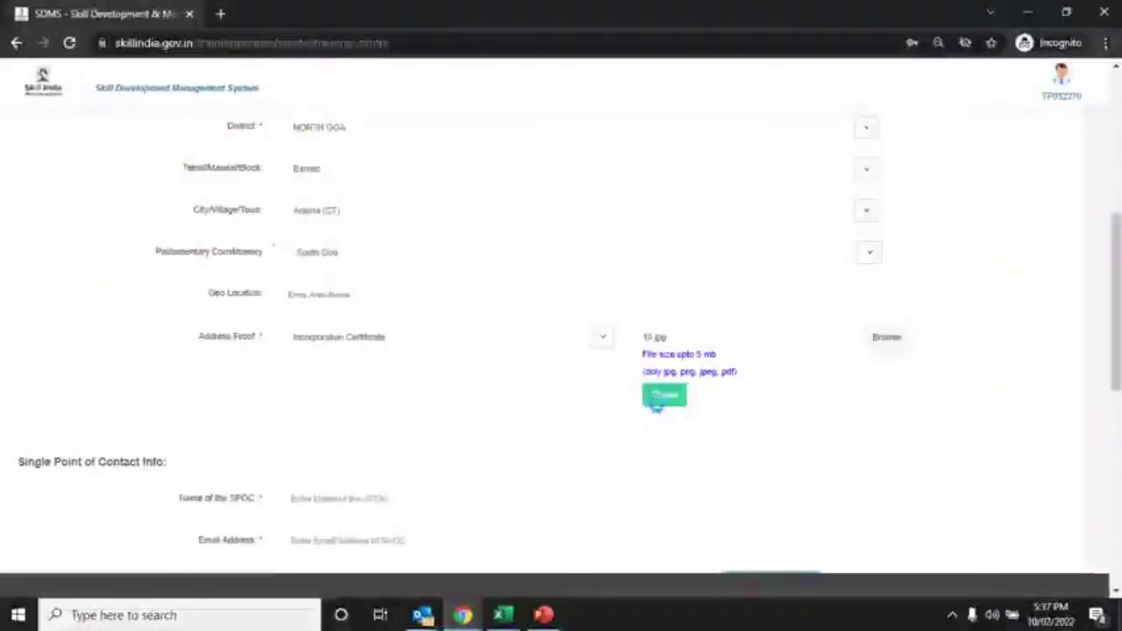
click(656, 406)
scroll(658, 411, down, 2)
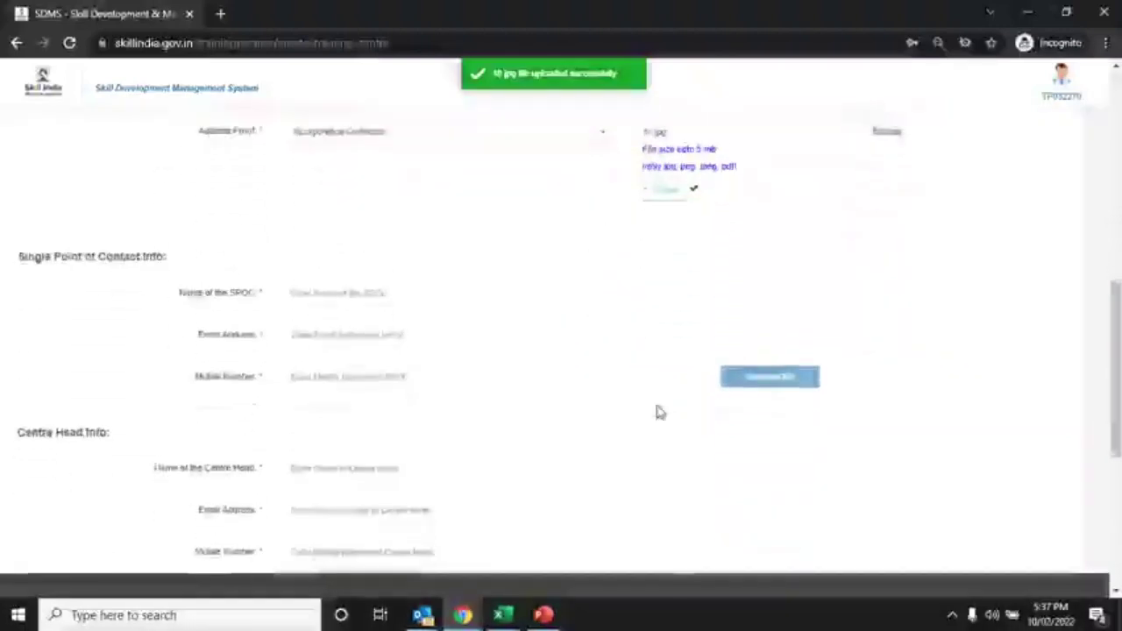
Enter the SPOC's name, e-mail address and mobile number, then request OTP verification
click(459, 294)
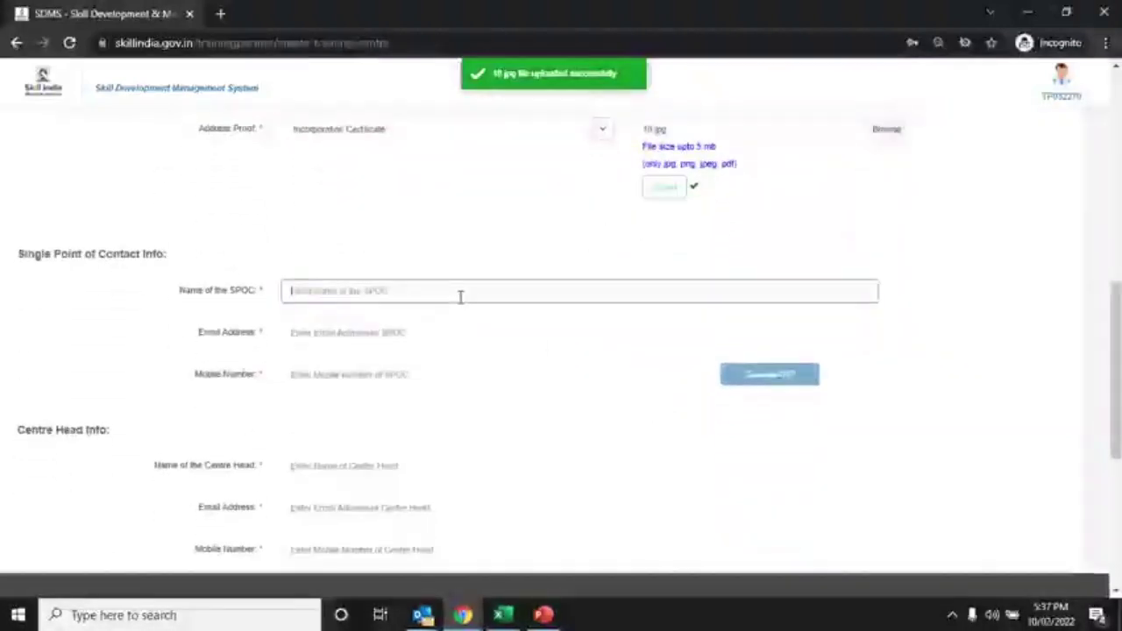
text(SPOC)
text( dame)
click(399, 338)
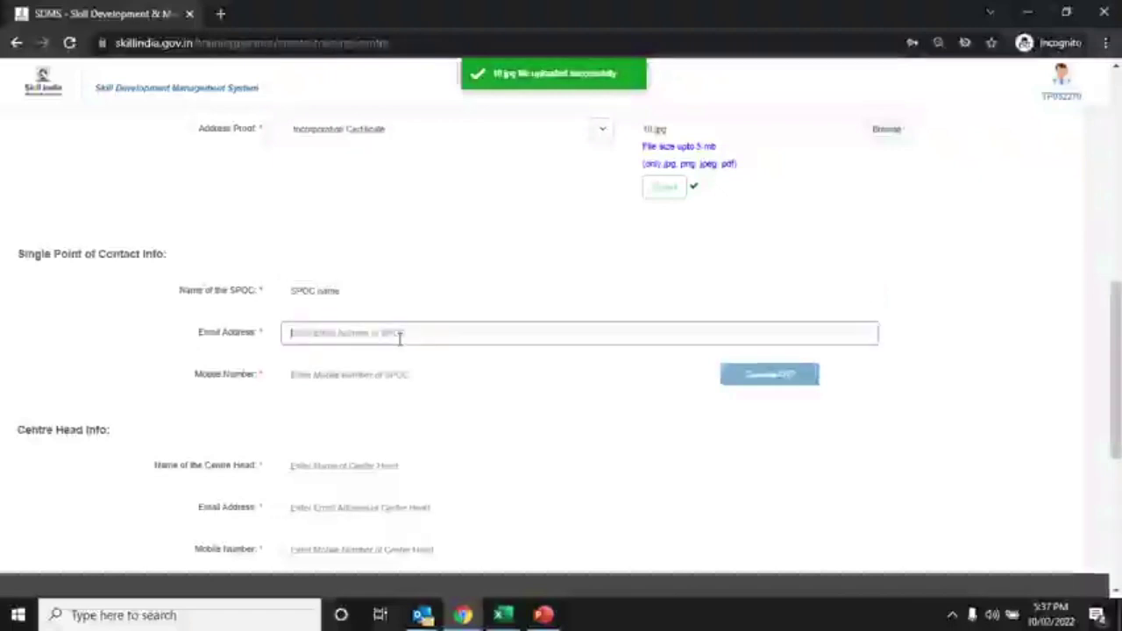
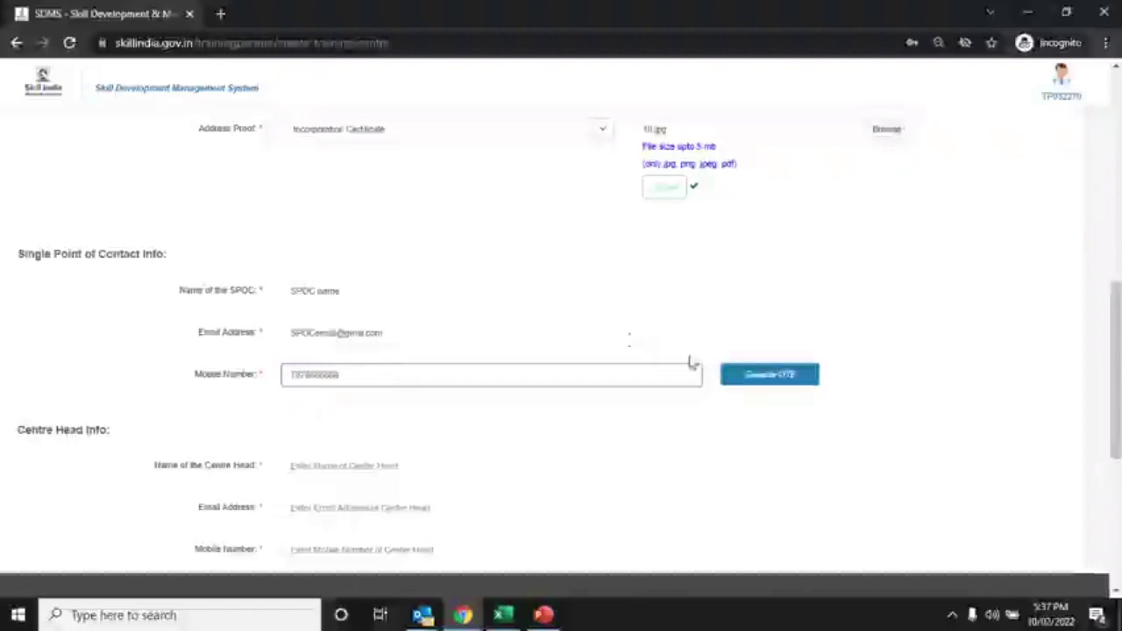
click(749, 376)
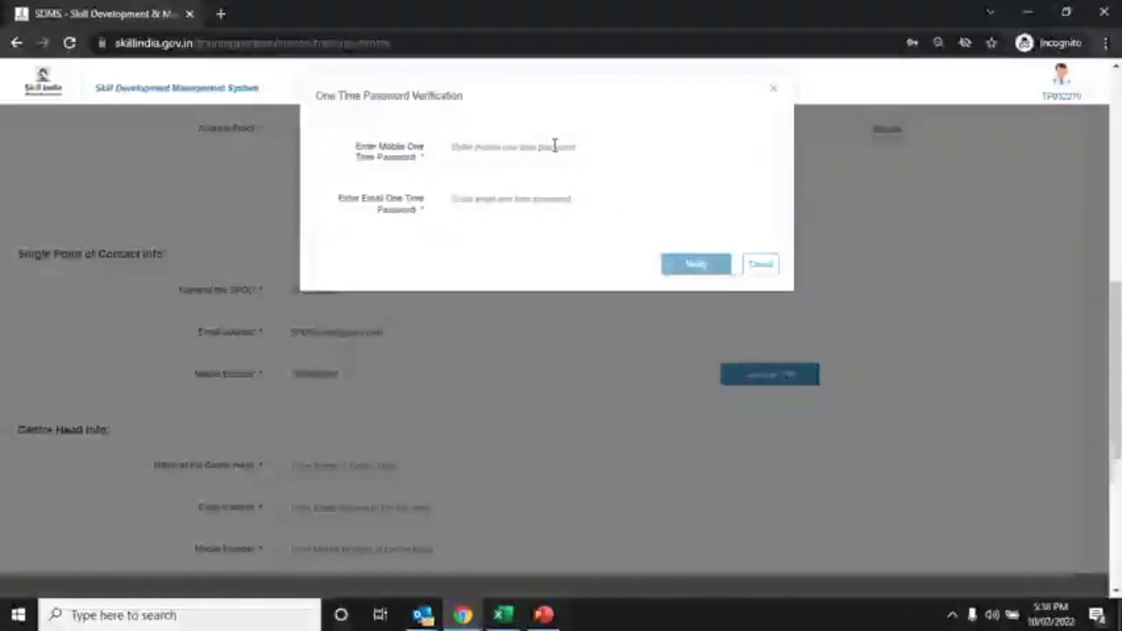
Enter the received mobile and e-mail one-time passwords, then close the verification window
click(537, 147)
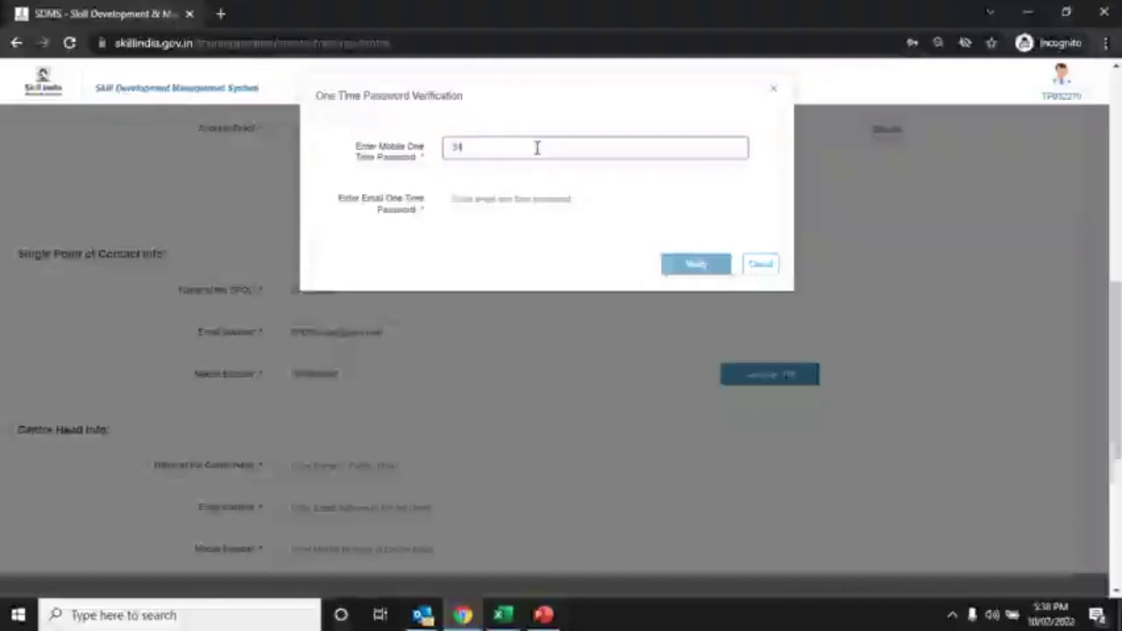
click(505, 199)
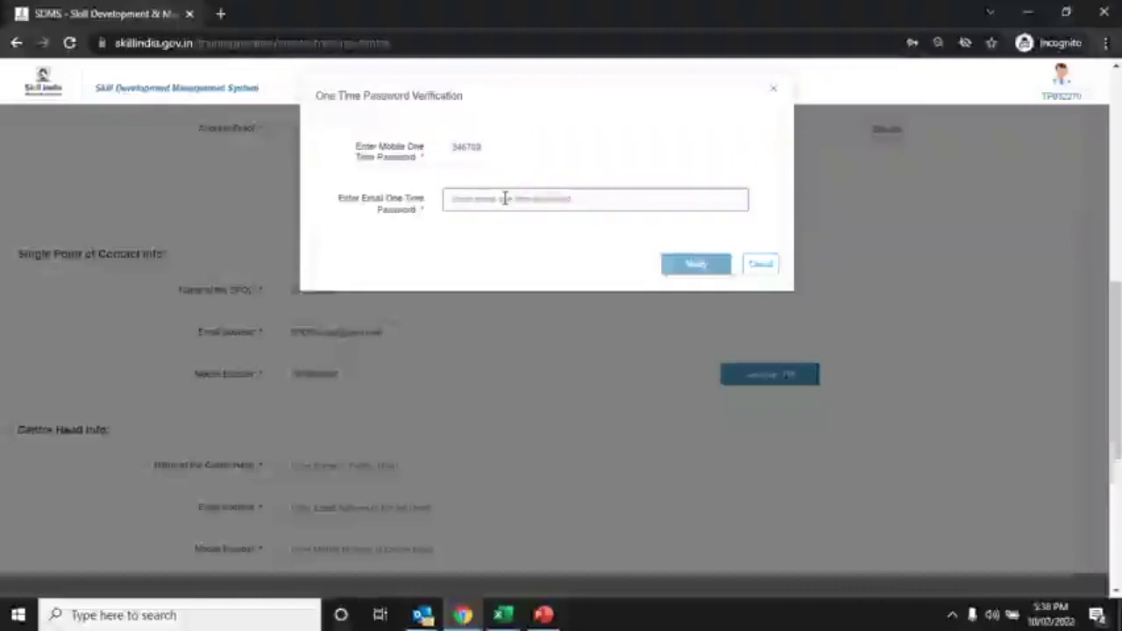
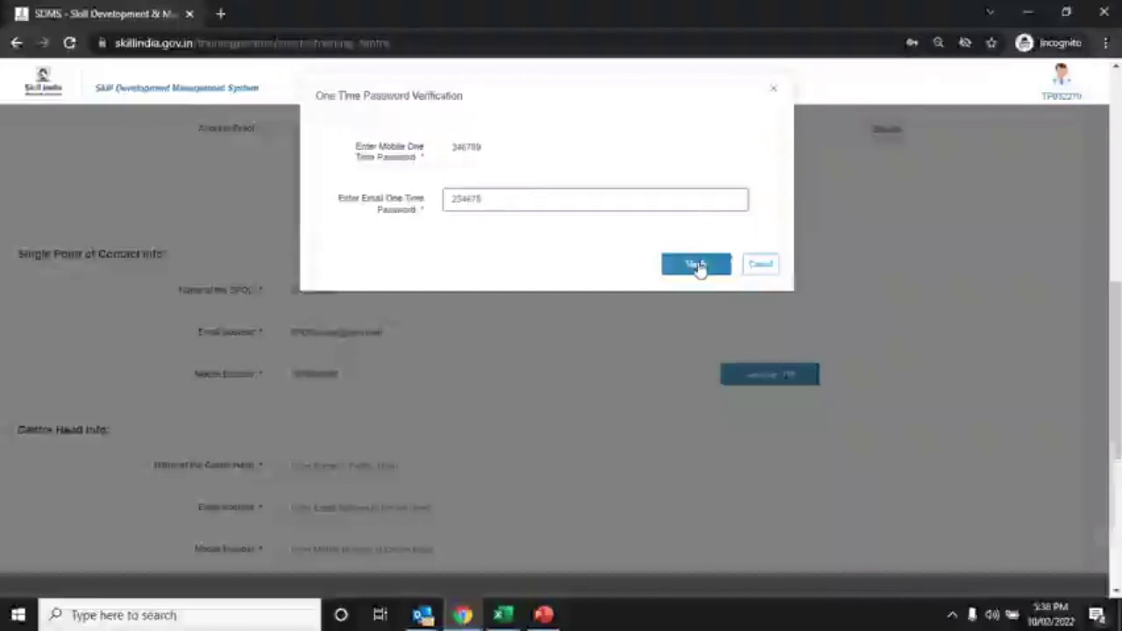
click(751, 266)
Fill in the Centre Head's name, e-mail address and mobile number under Centre Head Info
scroll(388, 426, down, 2)
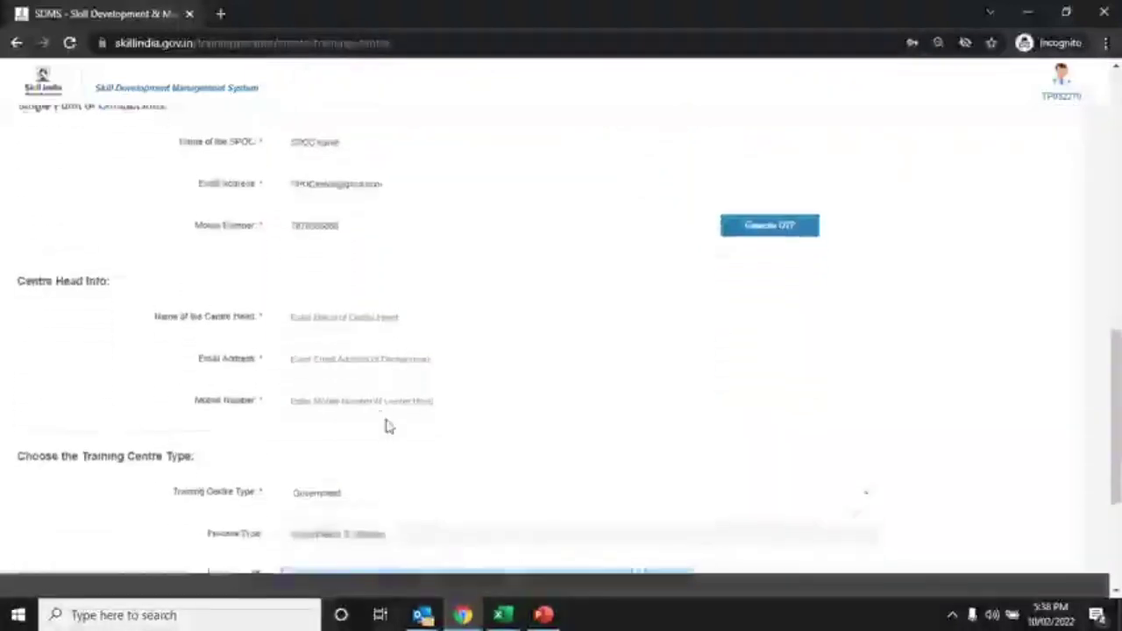
click(429, 316)
text(Kunal)
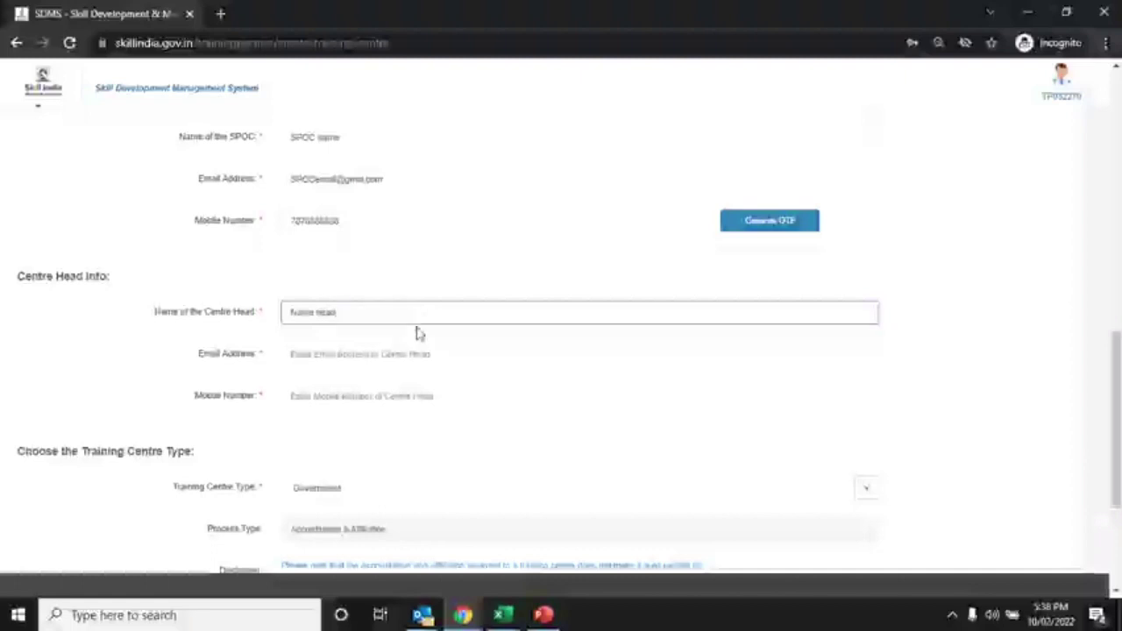
click(400, 352)
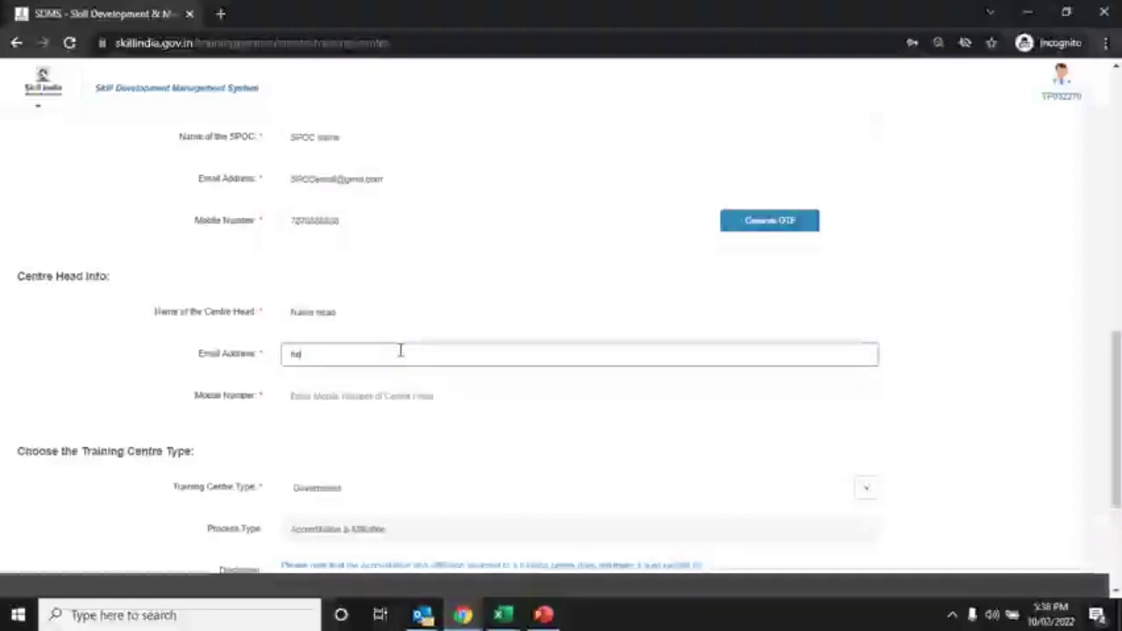
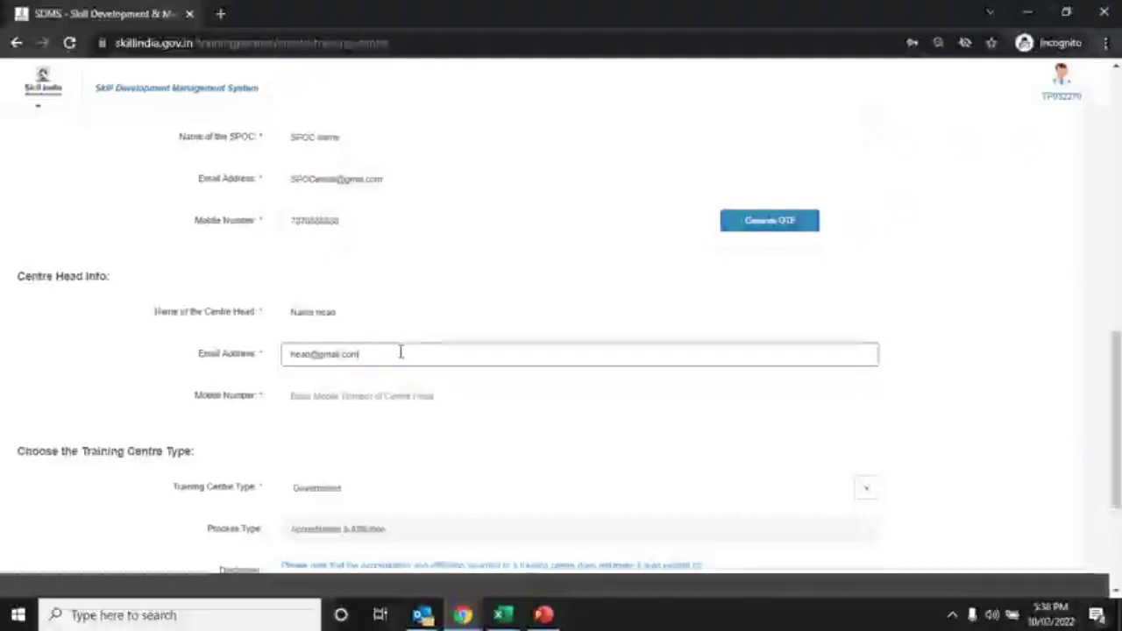
click(400, 388)
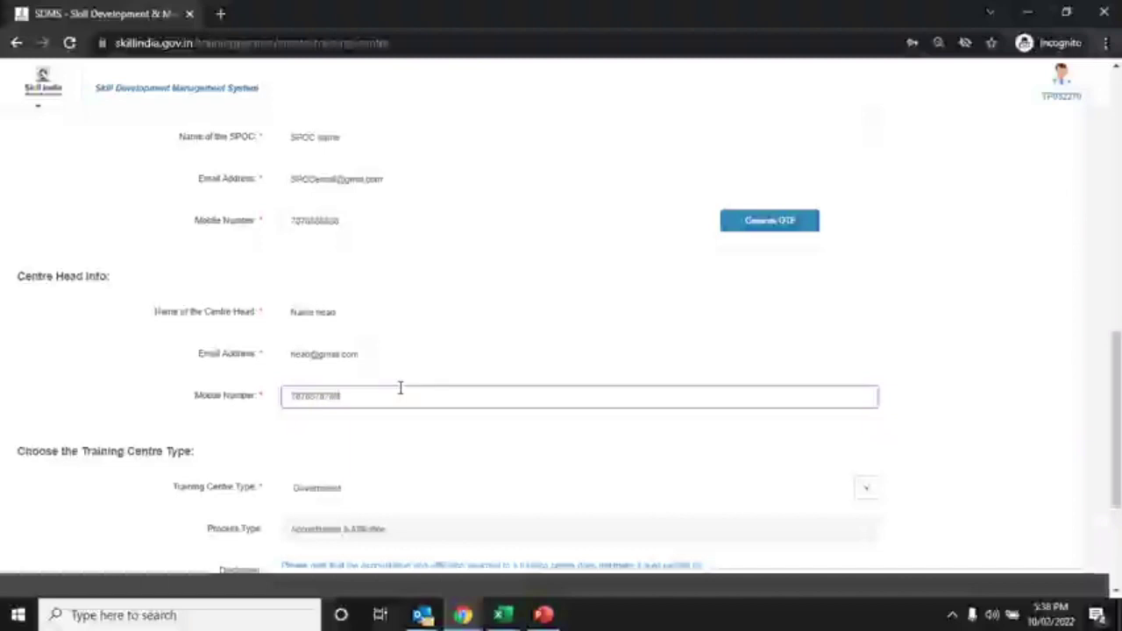
Keep Government as centre type, accept the disclaimer, and submit the training centre form
scroll(400, 388, down, 3)
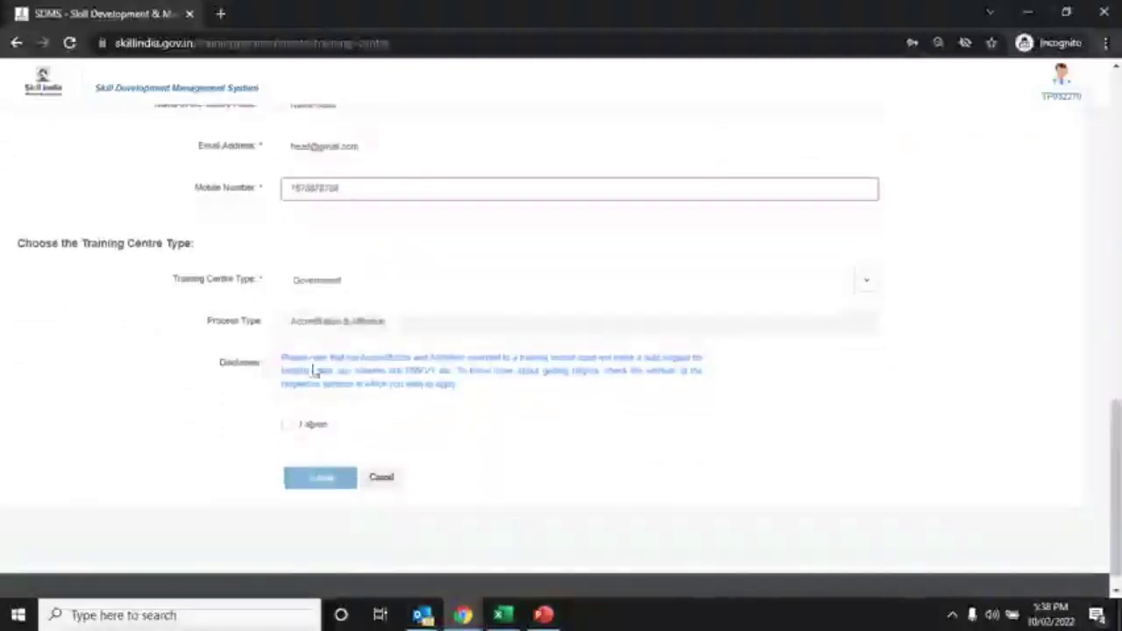
click(390, 288)
click(389, 288)
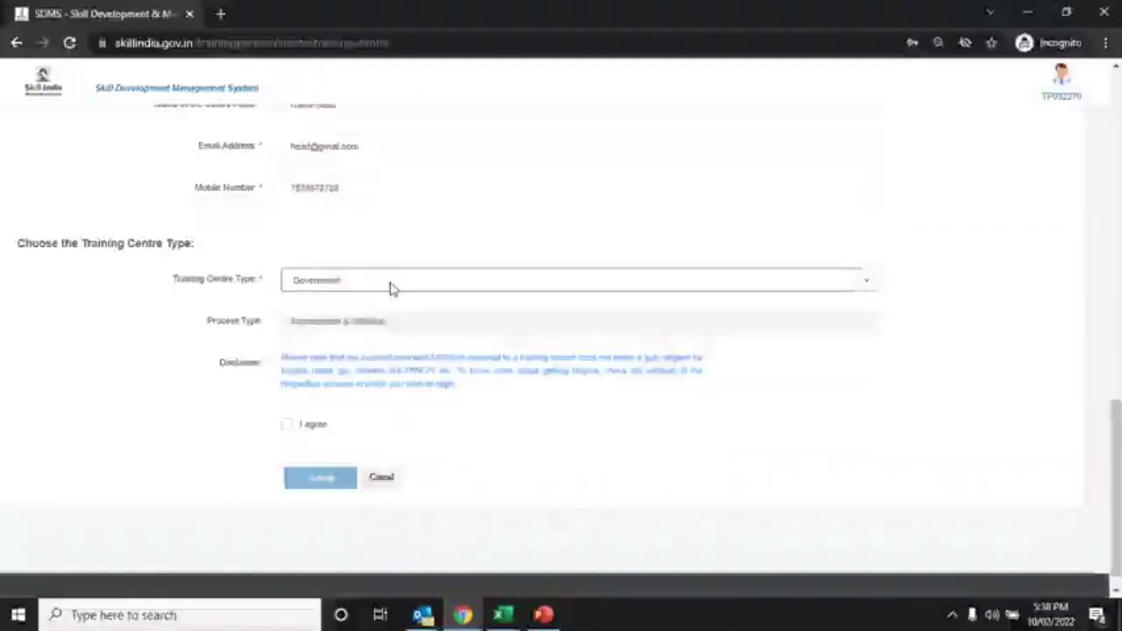
click(285, 427)
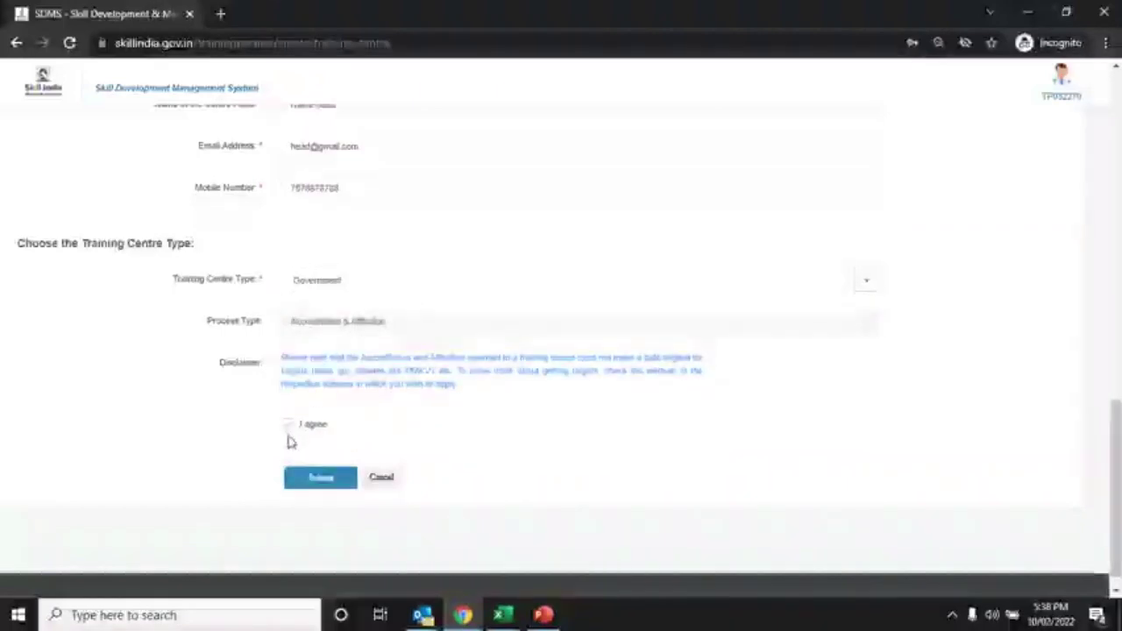
click(317, 478)
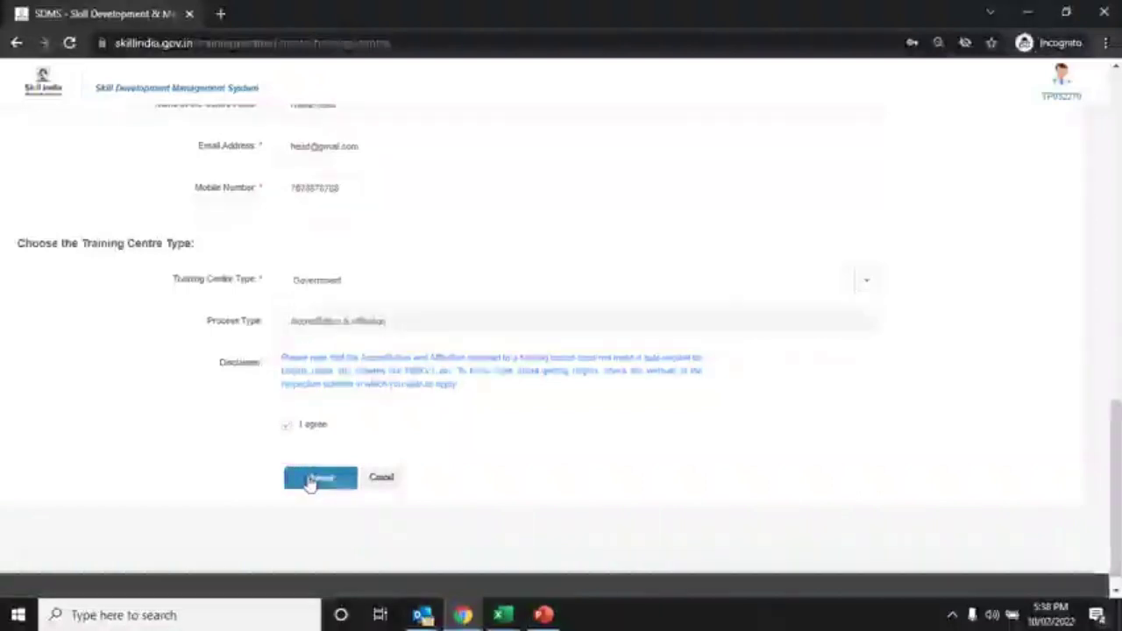